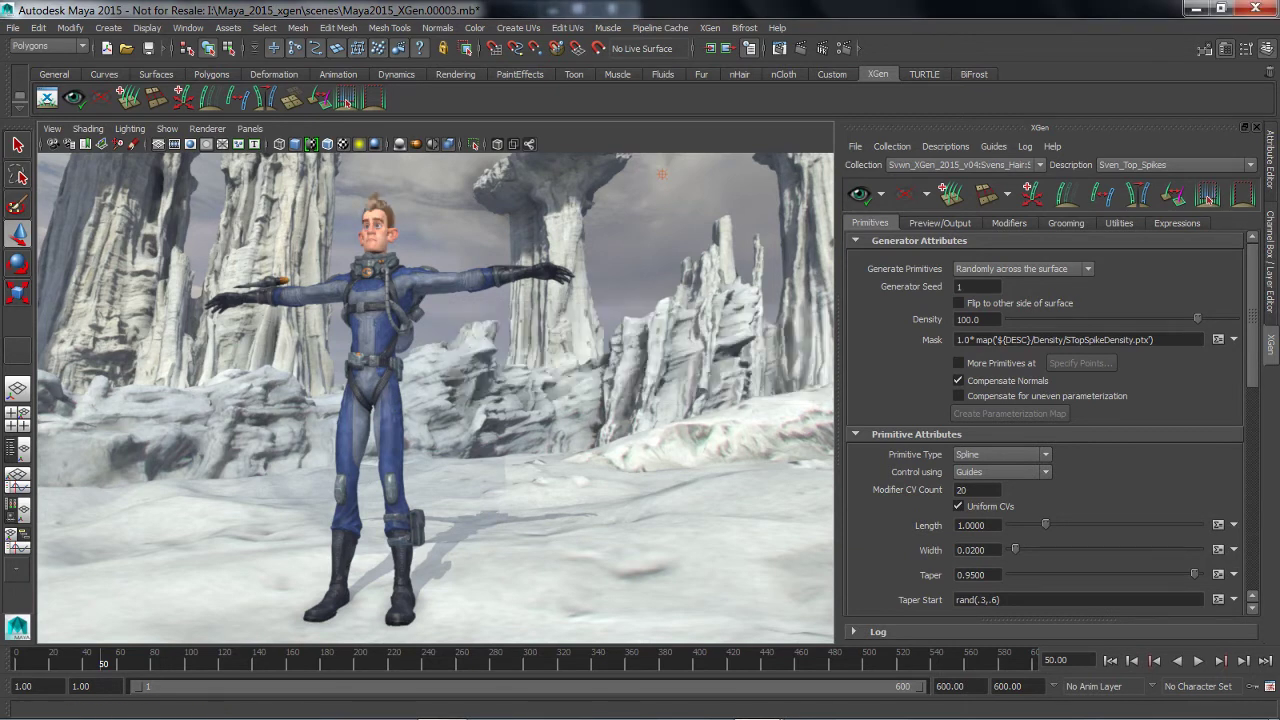
- Examine the suited character's head and hairstyle up close from several angles
{"action": "scroll", "coordinate": [435, 398], "scroll_direction": "up", "scroll_amount": 5}
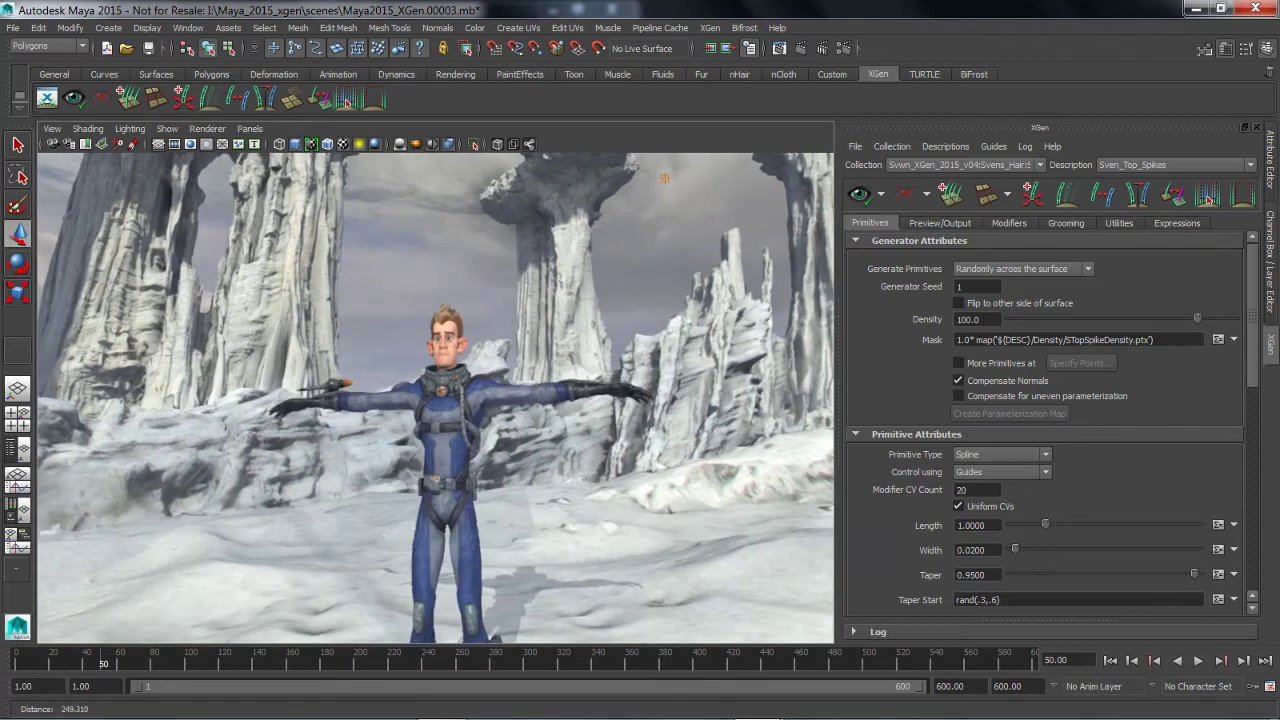
{"action": "left_click_drag", "start_coordinate": [435, 398], "coordinate": [550, 398], "text": "alt"}
{"action": "scroll", "coordinate": [435, 398], "scroll_direction": "up", "scroll_amount": 6}
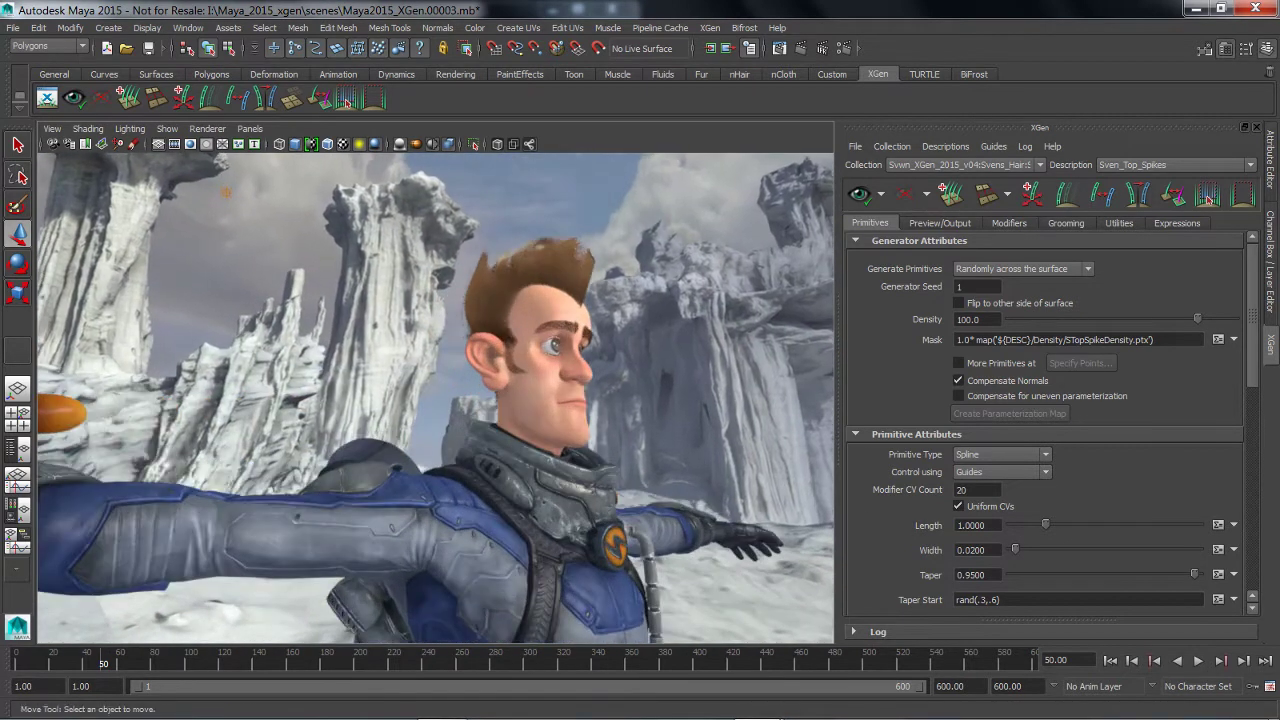
{"action": "left_click_drag", "start_coordinate": [435, 398], "coordinate": [375, 396], "text": "alt"}
{"action": "right_click_drag", "start_coordinate": [375, 396], "coordinate": [415, 398], "text": "alt"}
{"action": "left_click_drag", "start_coordinate": [415, 398], "coordinate": [230, 398], "text": "alt"}
{"action": "left_click_drag", "start_coordinate": [249, 178], "coordinate": [366, 172], "text": "alt"}
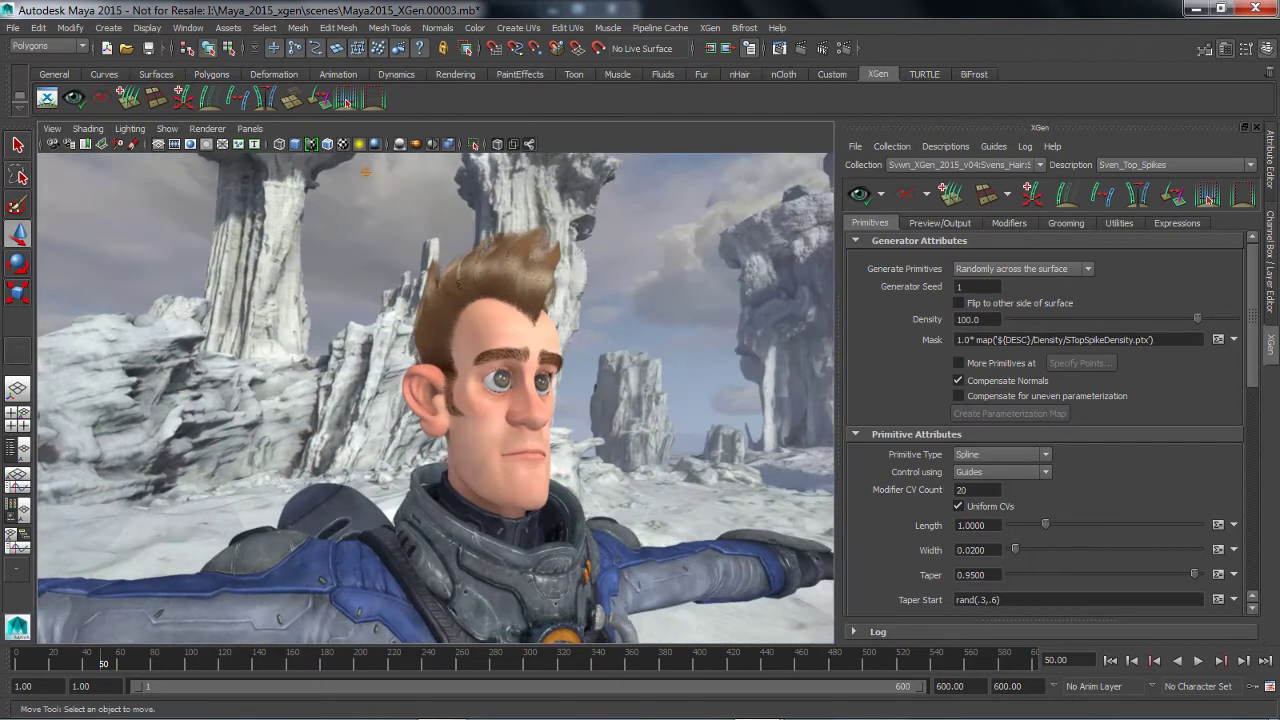
- Enable the Cut1, Noise1 and three Clumping modifiers on Sven_Top_Spikes and update the hair preview
{"action": "left_click", "coordinate": [1009, 223]}
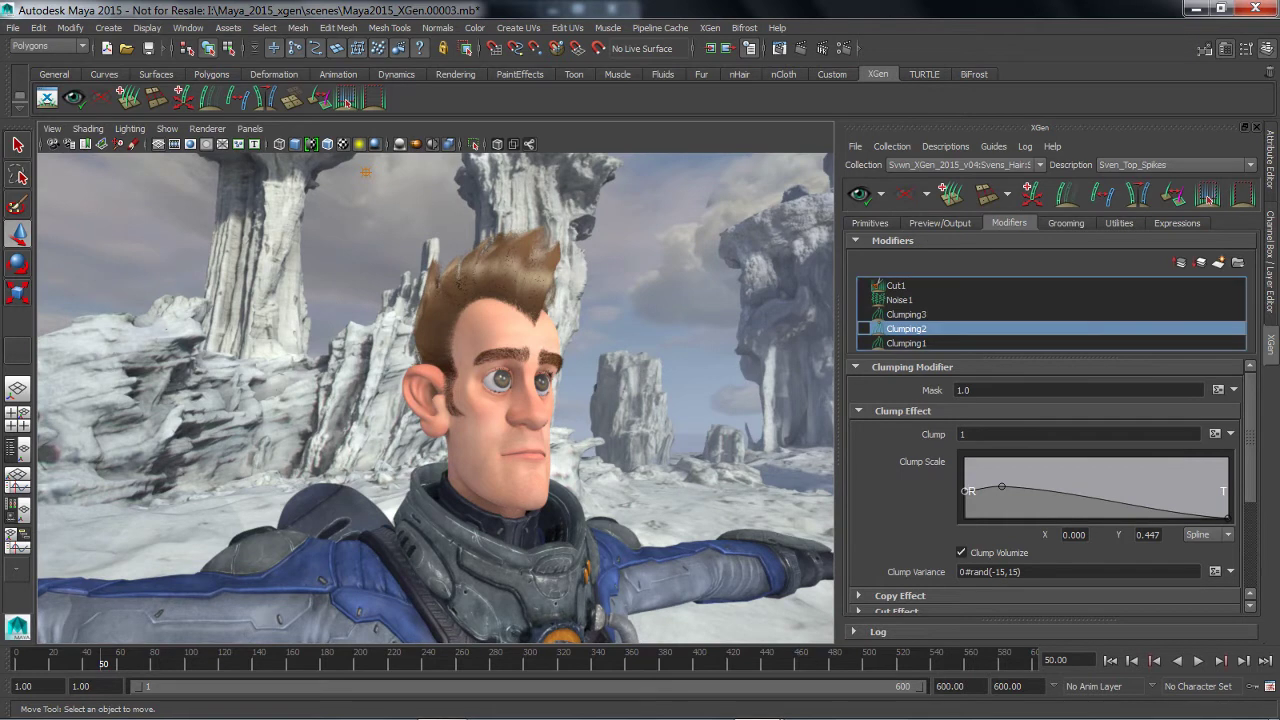
{"action": "left_click_drag", "start_coordinate": [365, 172], "coordinate": [330, 172], "text": "alt"}
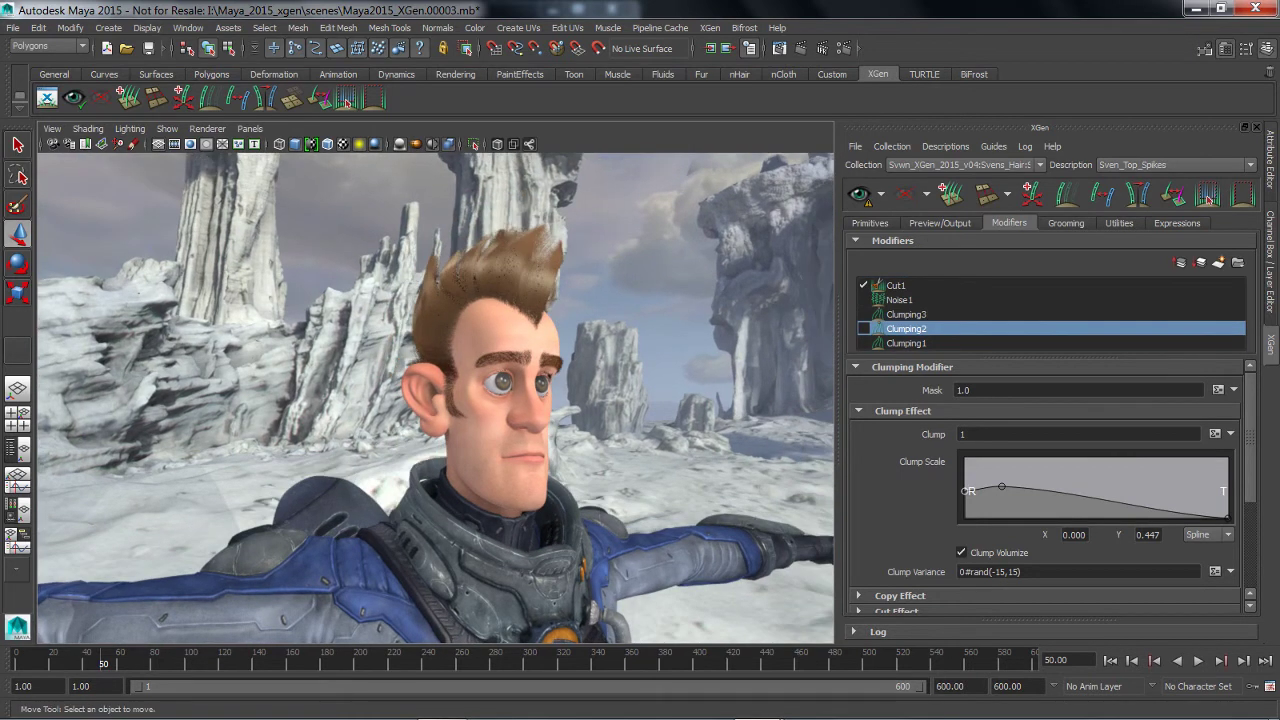
{"action": "left_click", "coordinate": [863, 299]}
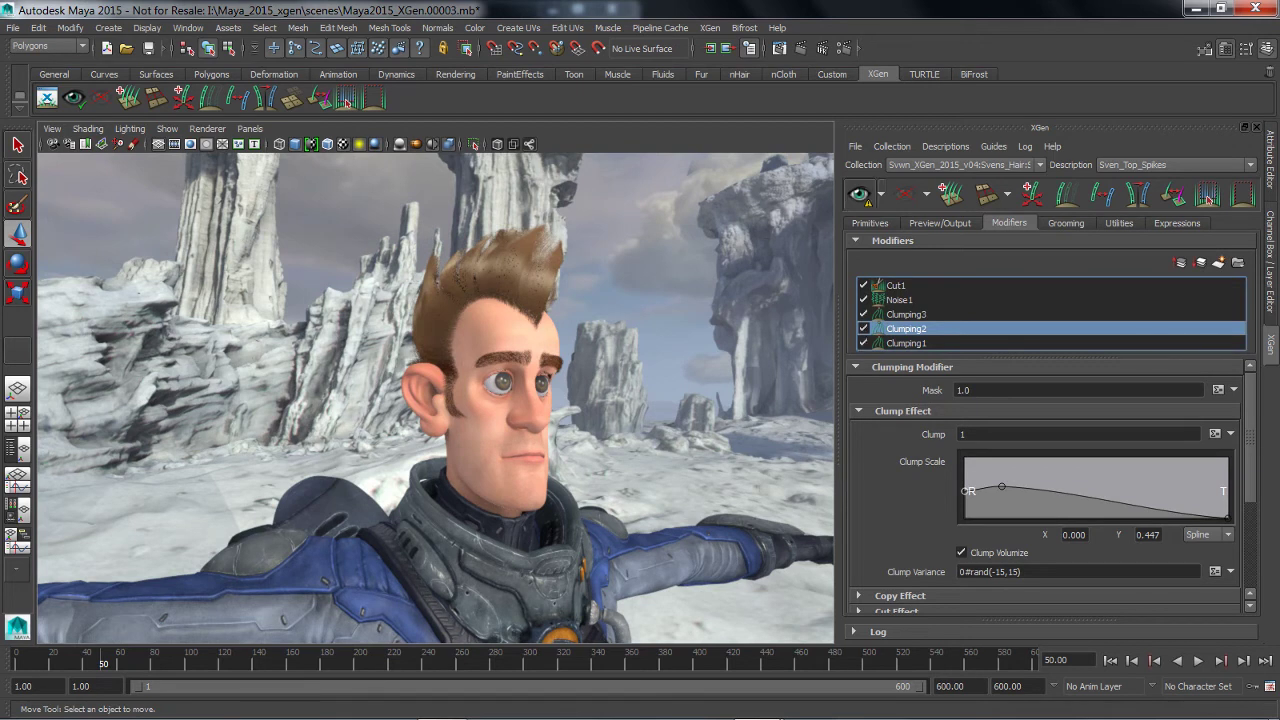
{"action": "left_click", "coordinate": [880, 193]}
{"action": "left_click", "coordinate": [920, 234]}
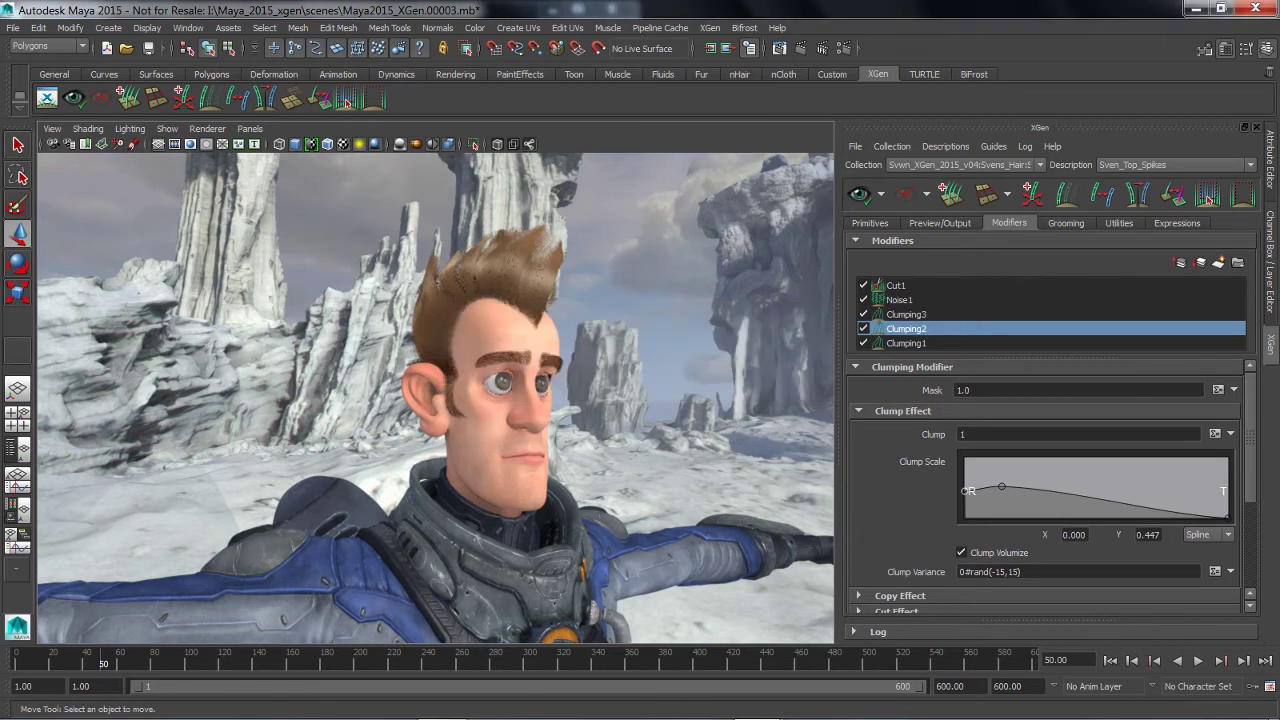
- Inspect the clumped hair around the head and display the guides of Sven_Top_Spikes
{"action": "left_click_drag", "start_coordinate": [550, 400], "coordinate": [318, 400], "text": "alt"}
{"action": "middle_click_drag", "start_coordinate": [318, 400], "coordinate": [328, 450], "text": "alt"}
{"action": "right_click_drag", "start_coordinate": [328, 450], "coordinate": [378, 450], "text": "alt"}
{"action": "left_click_drag", "start_coordinate": [378, 450], "coordinate": [542, 450], "text": "alt"}
{"action": "middle_click_drag", "start_coordinate": [542, 450], "coordinate": [542, 438], "text": "alt"}
{"action": "right_click_drag", "start_coordinate": [542, 438], "coordinate": [550, 438], "text": "alt"}
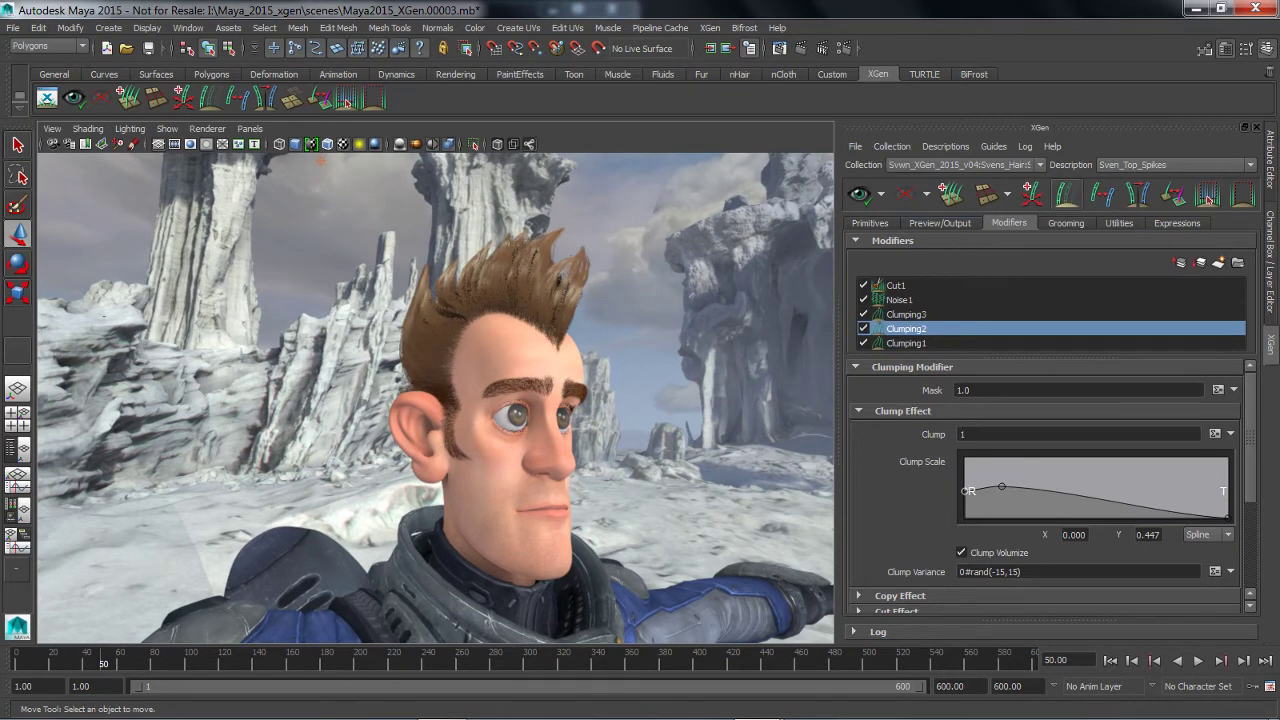
{"action": "left_click", "coordinate": [1067, 194]}
{"action": "middle_click_drag", "start_coordinate": [562, 277], "coordinate": [544, 308], "text": "alt"}
{"action": "left_click_drag", "start_coordinate": [544, 308], "coordinate": [605, 310], "text": "alt"}
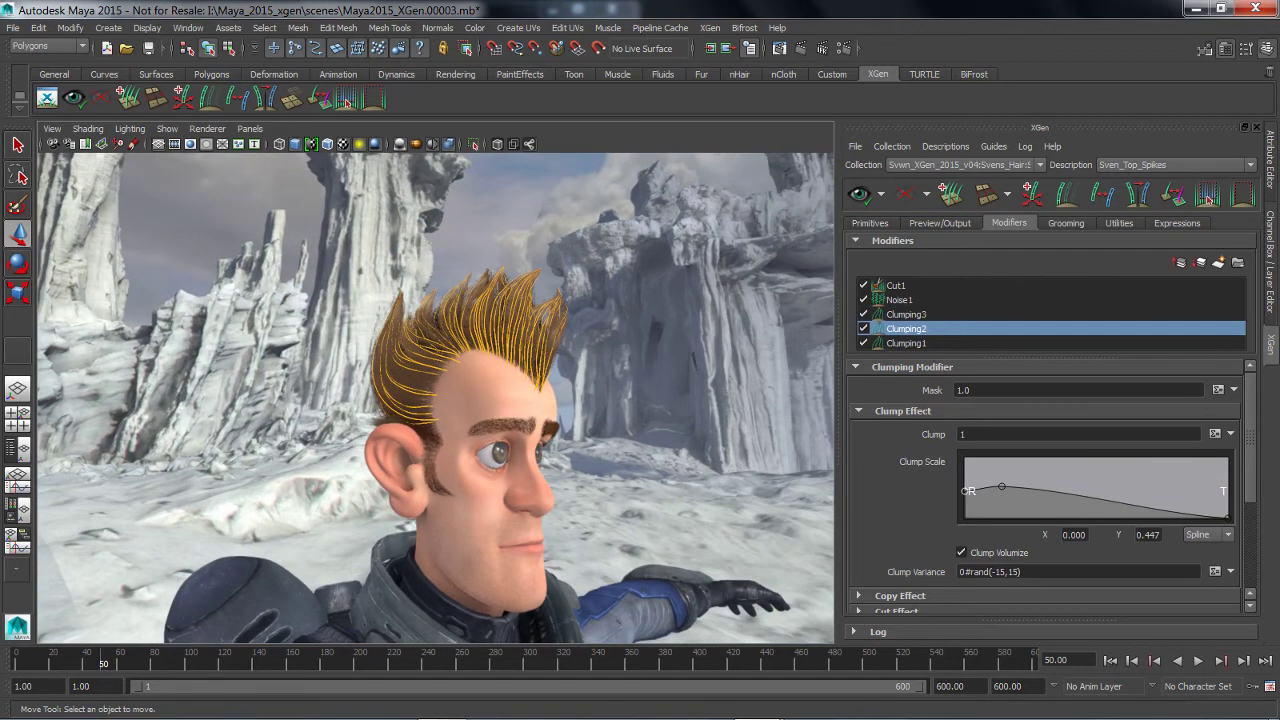
- Create a 3 x 3 x 3 XGen lattice around the guides at the front of the hair
{"action": "left_click", "coordinate": [1119, 223]}
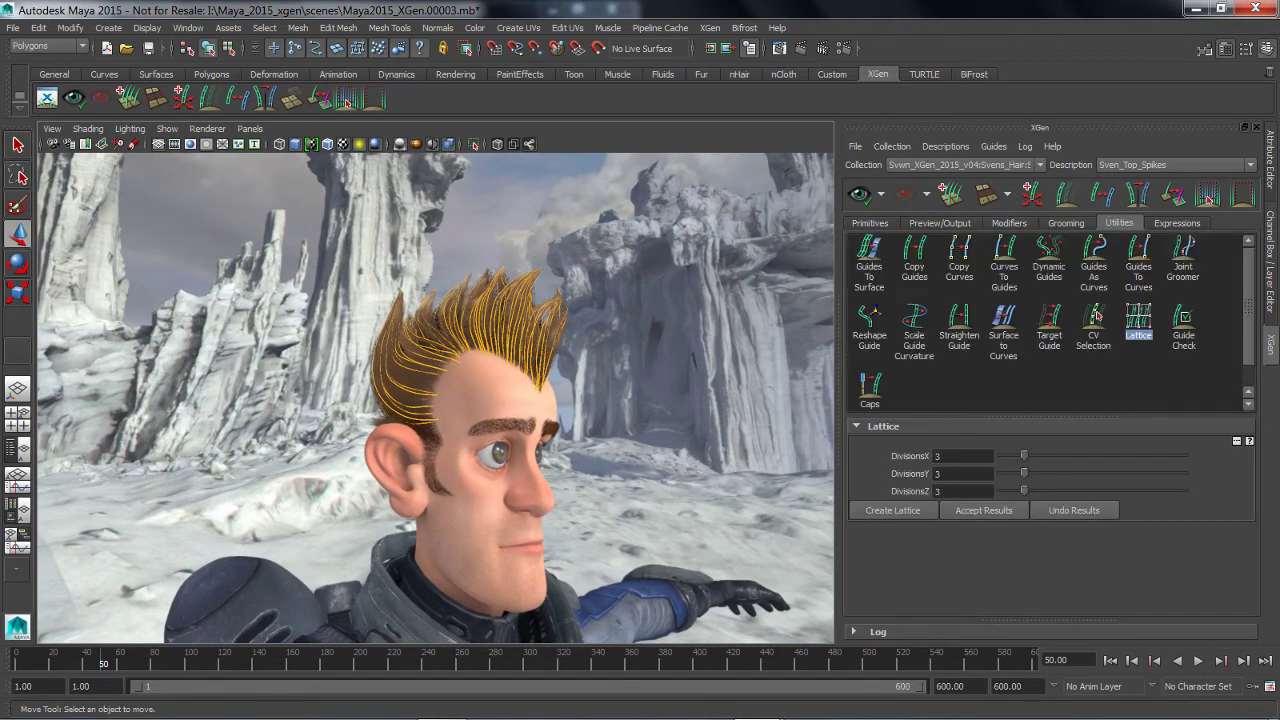
{"action": "right_click_drag", "start_coordinate": [563, 314], "coordinate": [481, 296]}
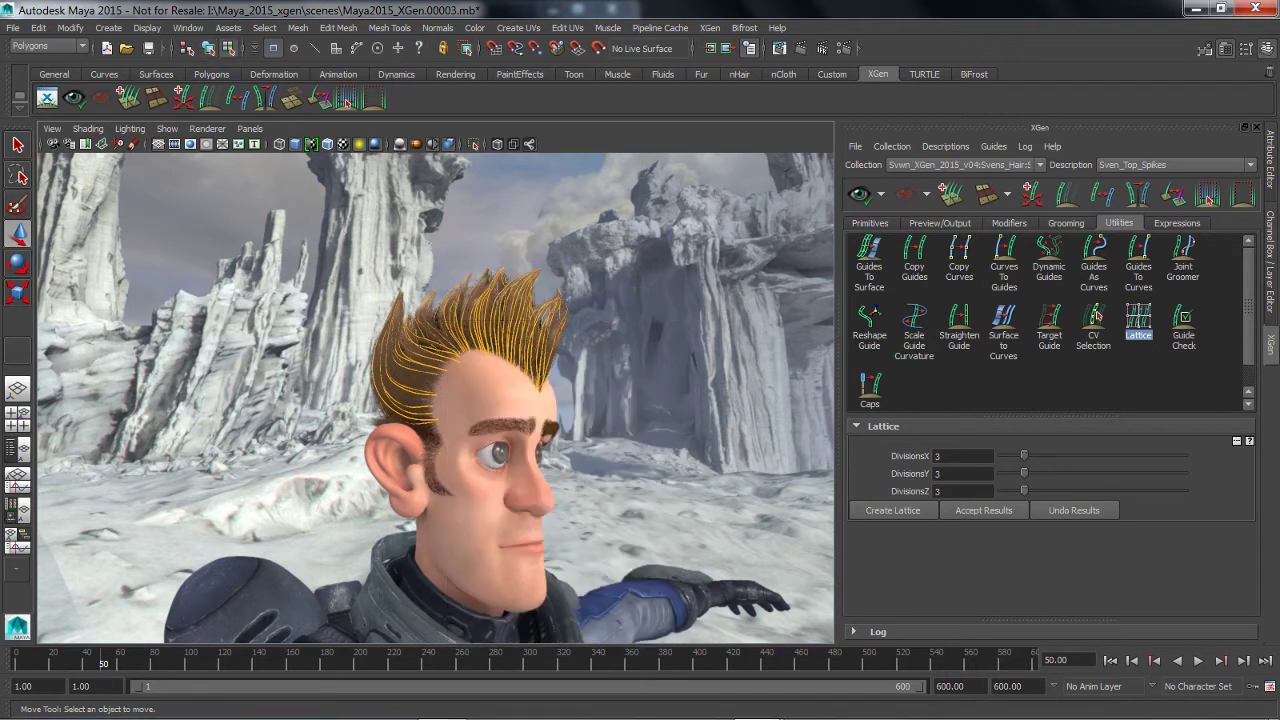
{"action": "left_click_drag", "start_coordinate": [524, 292], "coordinate": [579, 343]}
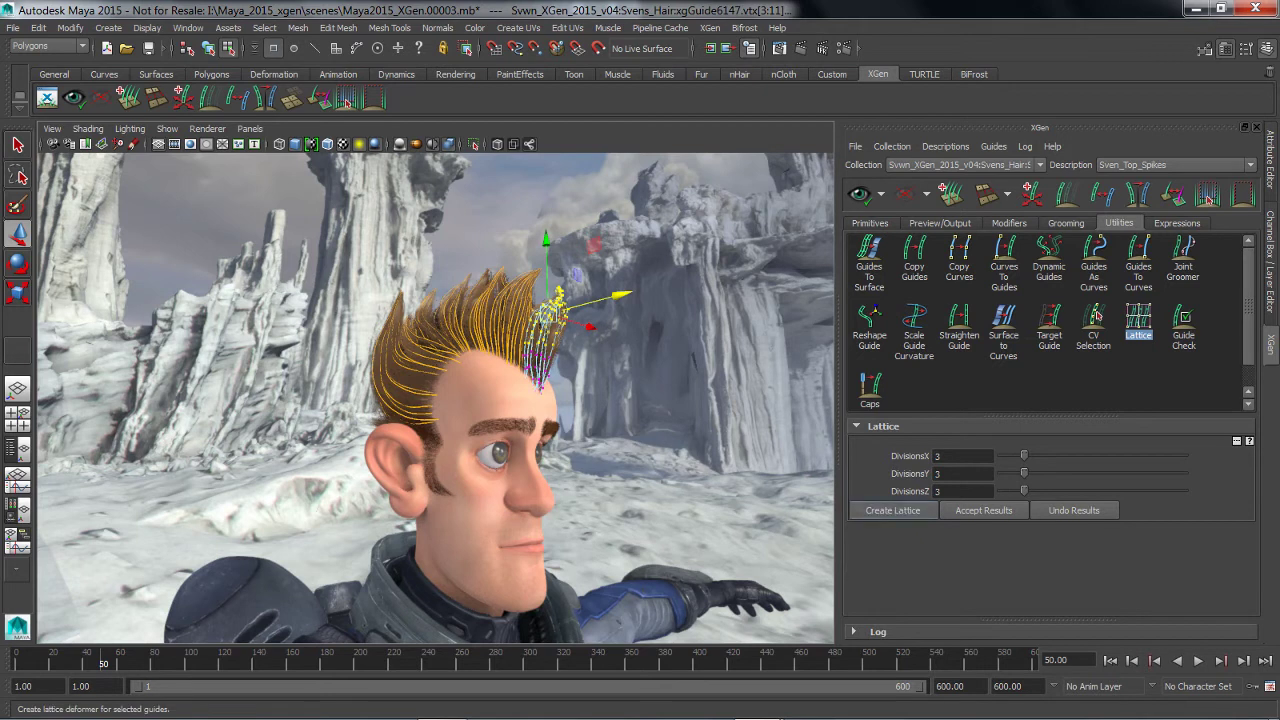
{"action": "left_click", "coordinate": [893, 510]}
- Pull the middle row of lattice points forward, away from the forehead, and update the hair preview
{"action": "left_click_drag", "start_coordinate": [500, 400], "coordinate": [540, 402], "text": "alt"}
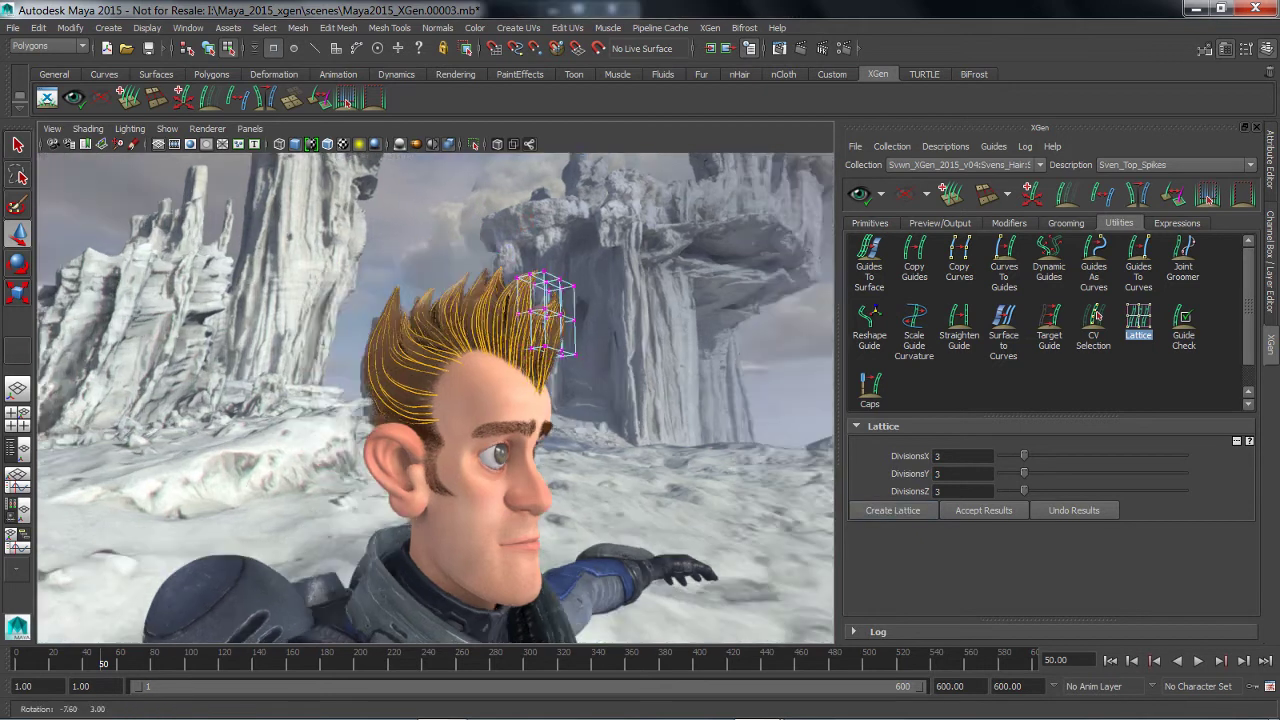
{"action": "left_click_drag", "start_coordinate": [511, 303], "coordinate": [676, 296]}
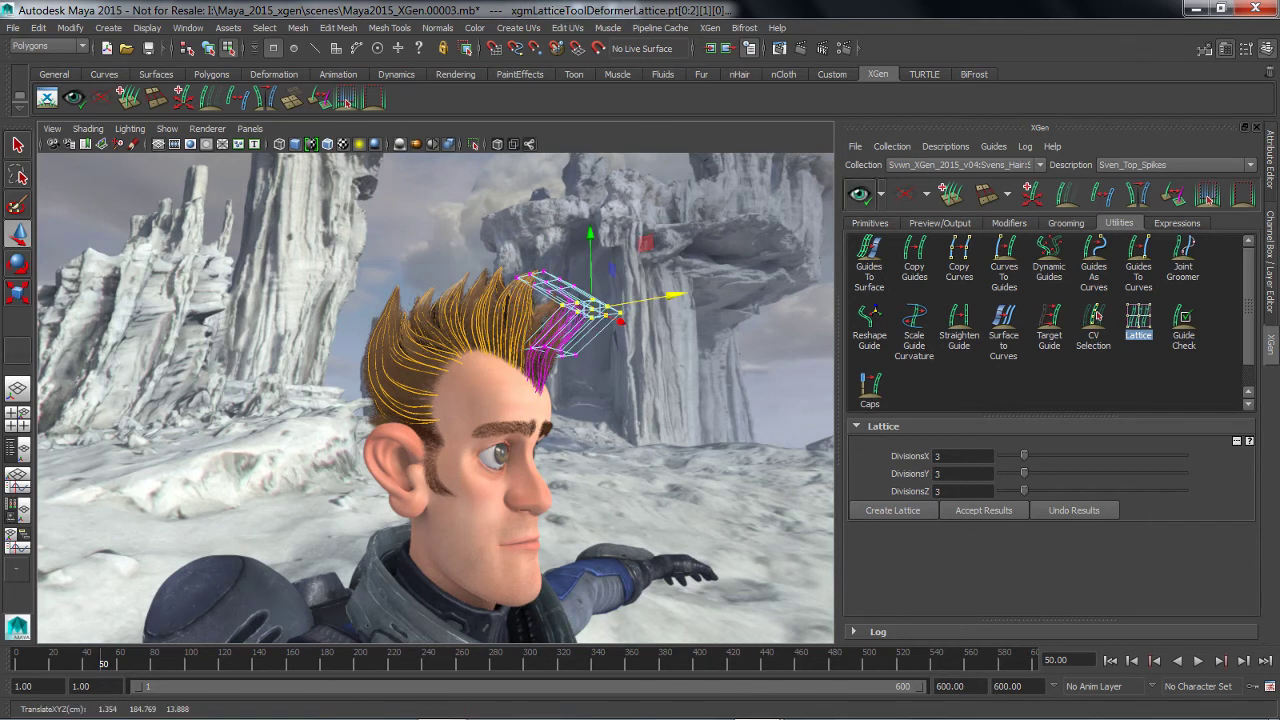
{"action": "left_click", "coordinate": [860, 194]}
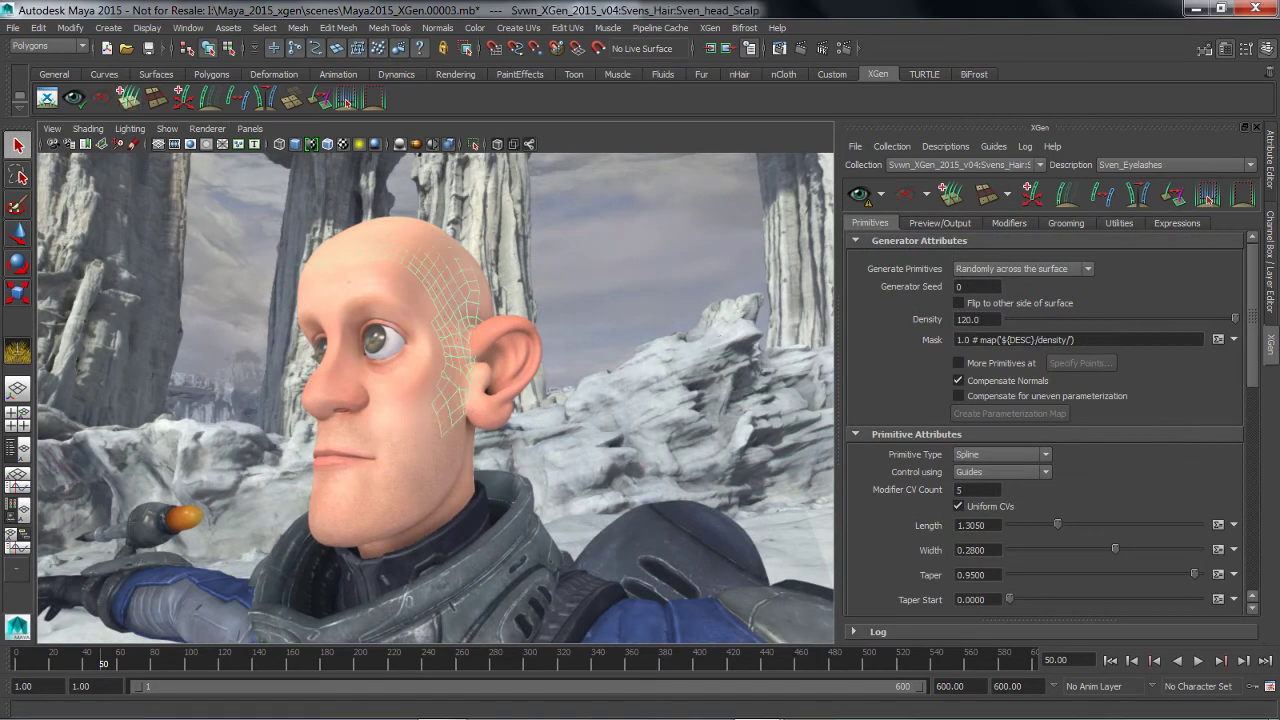
- Create a groomable splines description on the scalp mesh in the existing hair collection
{"action": "left_click", "coordinate": [128, 97]}
{"action": "left_click", "coordinate": [457, 307]}
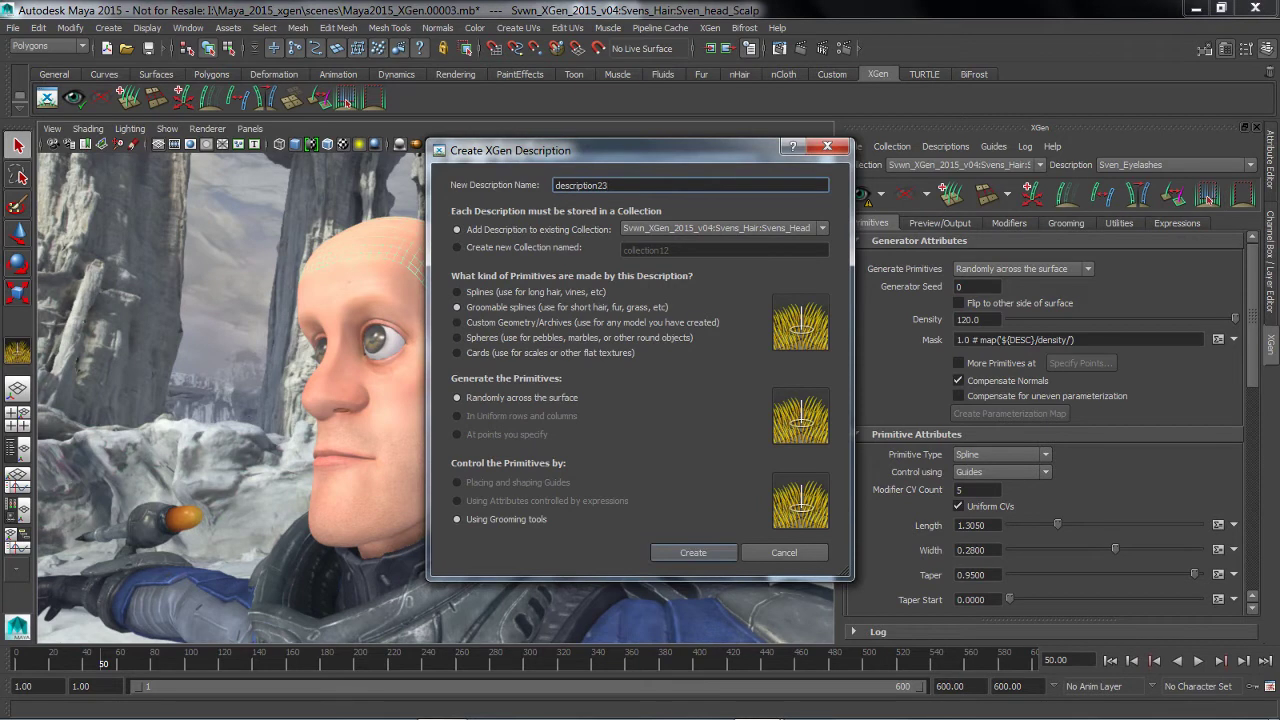
{"action": "key", "text": "Return"}
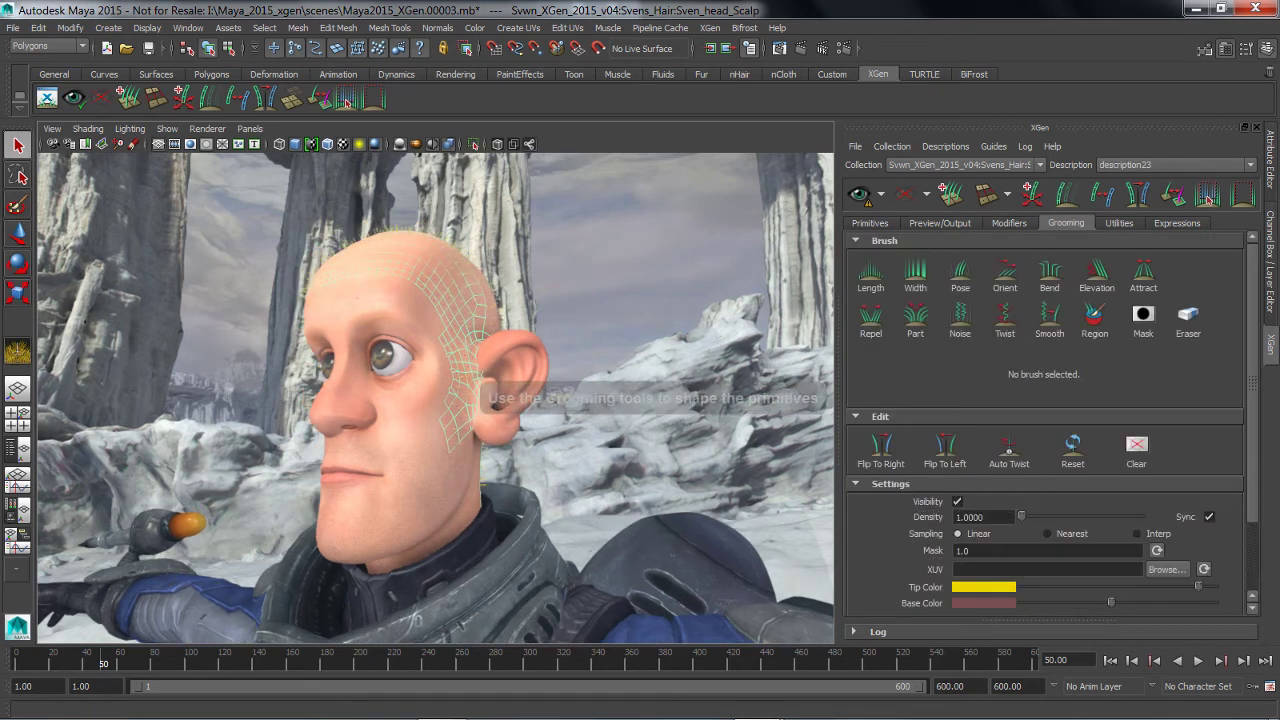
- Set the groom density to about 77 and lengthen the scalp hair using the Length brush with an increment of 1.0
{"action": "left_click_drag", "start_coordinate": [1021, 516], "coordinate": [1039, 516]}
{"action": "left_click_drag", "start_coordinate": [450, 400], "coordinate": [415, 403], "text": "alt"}
{"action": "left_click", "coordinate": [870, 275]}
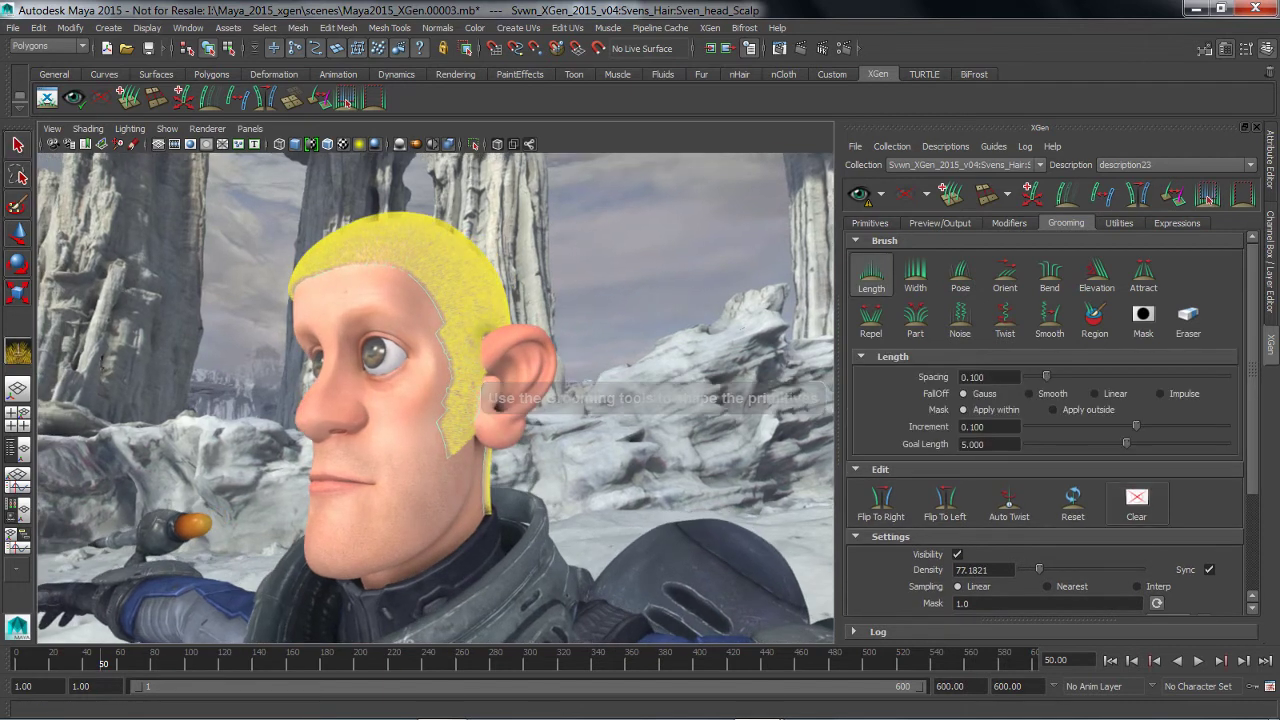
{"action": "left_click_drag", "start_coordinate": [400, 320], "coordinate": [371, 338], "text": "alt"}
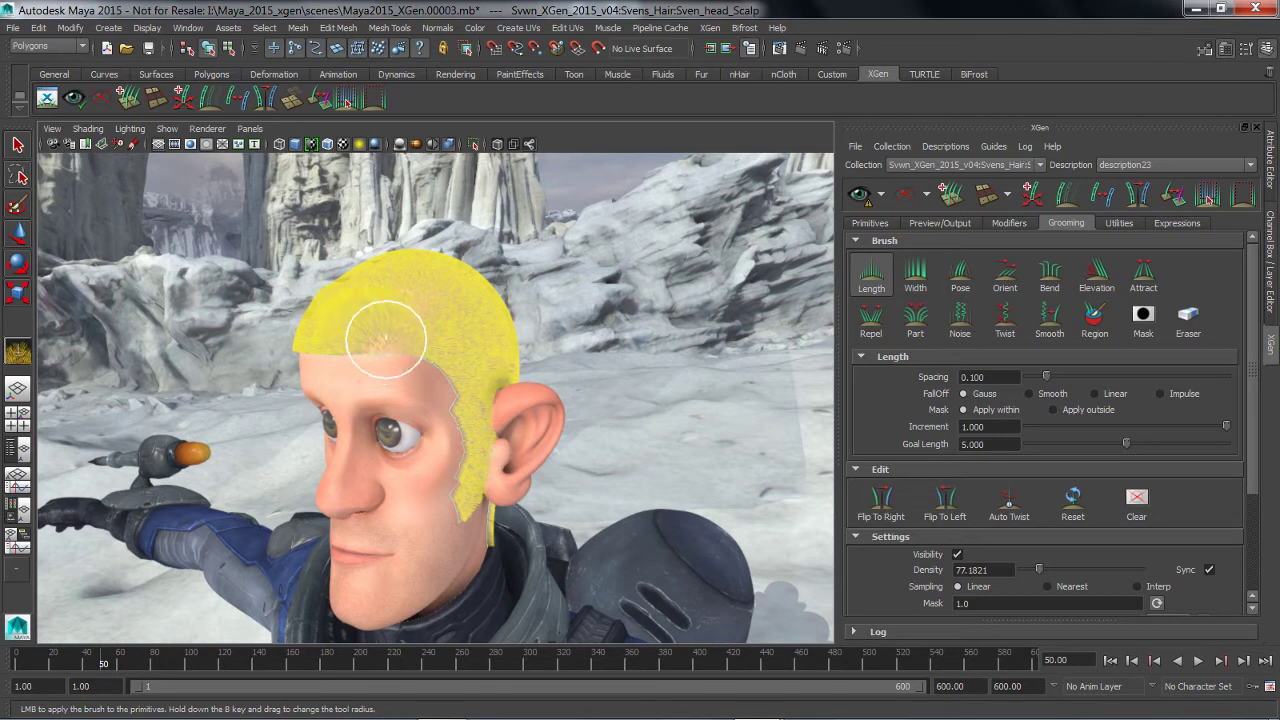
- Shape the front of the groomed hair with the Pose brush, sweeping it forward over the forehead
{"action": "left_click", "coordinate": [961, 275]}
{"action": "mouse_move", "coordinate": [367, 316]}
{"action": "left_mouse_down", "text": "alt"}
{"action": "mouse_move", "coordinate": [490, 320]}
{"action": "mouse_move", "coordinate": [472, 318]}
{"action": "mouse_move", "coordinate": [480, 325]}
{"action": "left_mouse_up", "text": "alt"}
{"action": "mouse_move", "coordinate": [477, 420]}
{"action": "left_mouse_down"}
{"action": "mouse_move", "coordinate": [457, 391]}
{"action": "mouse_move", "coordinate": [466, 463]}
{"action": "mouse_move", "coordinate": [457, 366]}
{"action": "mouse_move", "coordinate": [457, 460]}
{"action": "mouse_move", "coordinate": [660, 448]}
{"action": "left_mouse_up"}
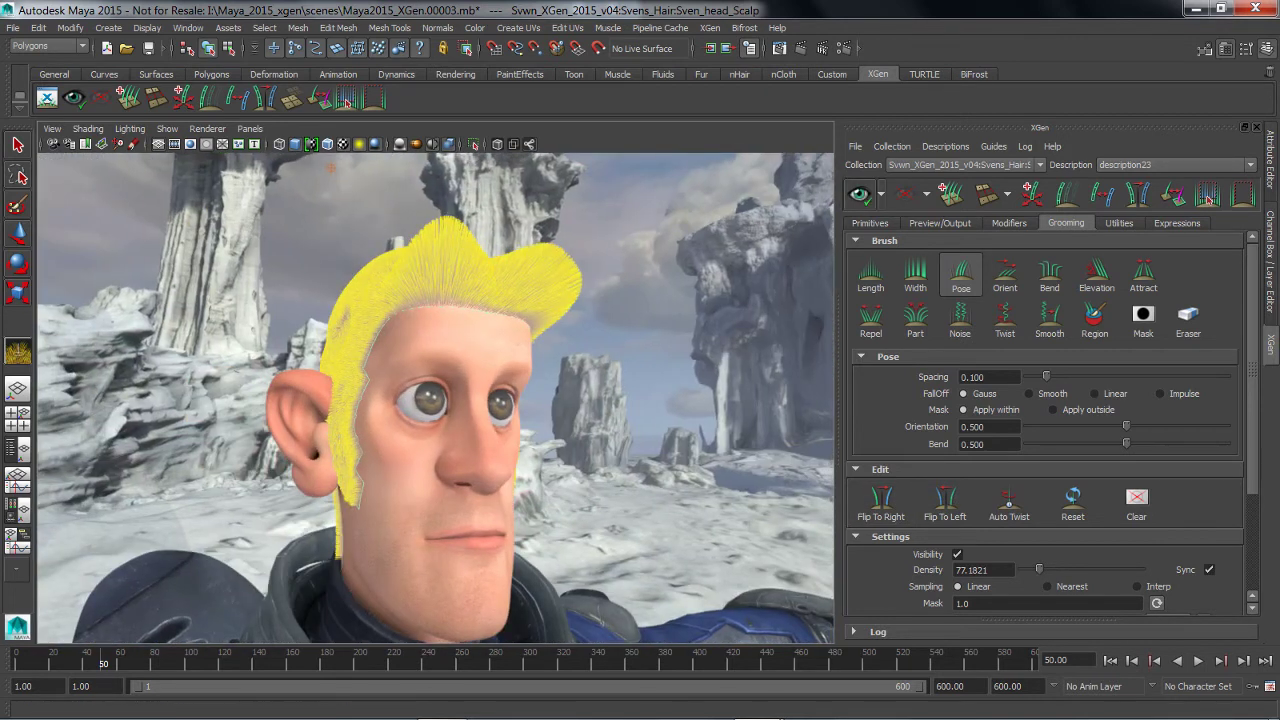
- Generate the preview of the groomed description and turn off the visibility of the groom splines
{"action": "left_click", "coordinate": [860, 195]}
{"action": "left_click", "coordinate": [957, 555]}
{"action": "left_click_drag", "start_coordinate": [476, 350], "coordinate": [490, 350], "text": "alt"}
{"action": "middle_click_drag", "start_coordinate": [476, 350], "coordinate": [531, 352], "text": "alt"}
{"action": "mouse_move", "coordinate": [531, 352]}
{"action": "left_mouse_down", "text": "alt"}
{"action": "mouse_move", "coordinate": [440, 405]}
{"action": "mouse_move", "coordinate": [428, 388]}
{"action": "mouse_move", "coordinate": [583, 392]}
{"action": "left_mouse_up", "text": "alt"}
- Select the groomed hair by its current material in Hypershade, assign the xGen_Hair material to it, and inspect the front hairline
{"action": "key", "text": "space"}
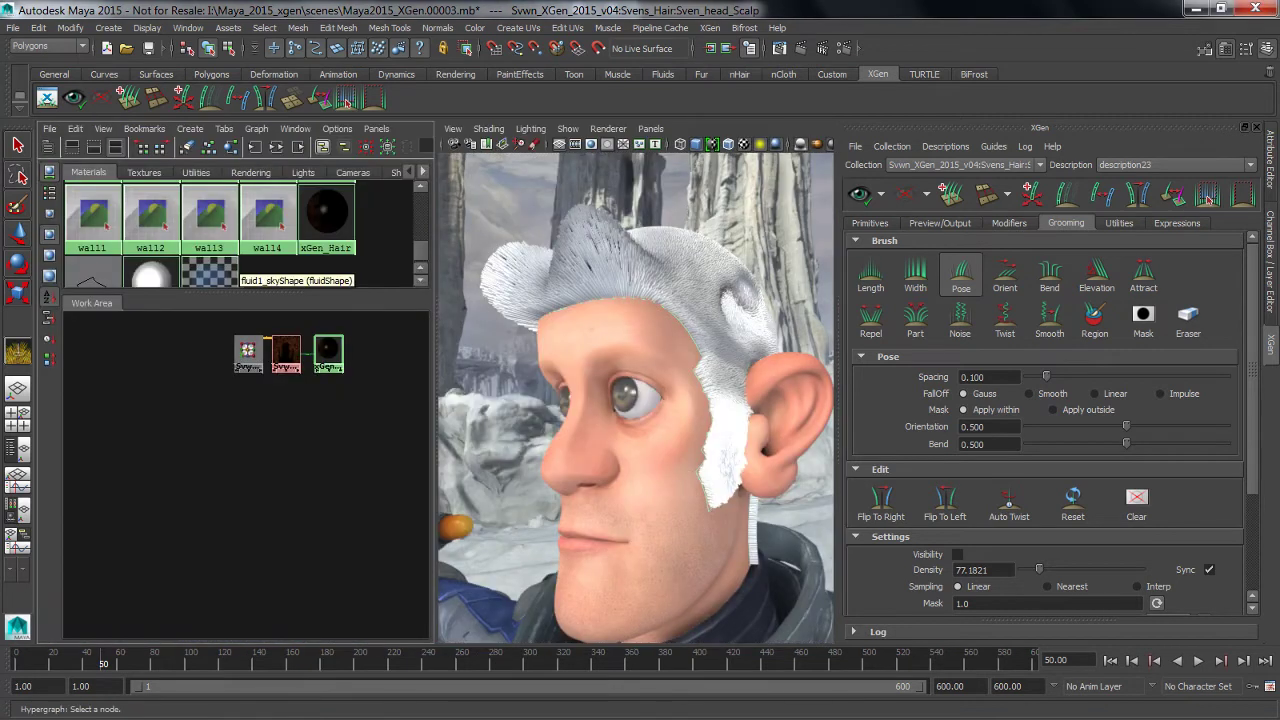
{"action": "right_click_drag", "start_coordinate": [150, 277], "coordinate": [258, 277]}
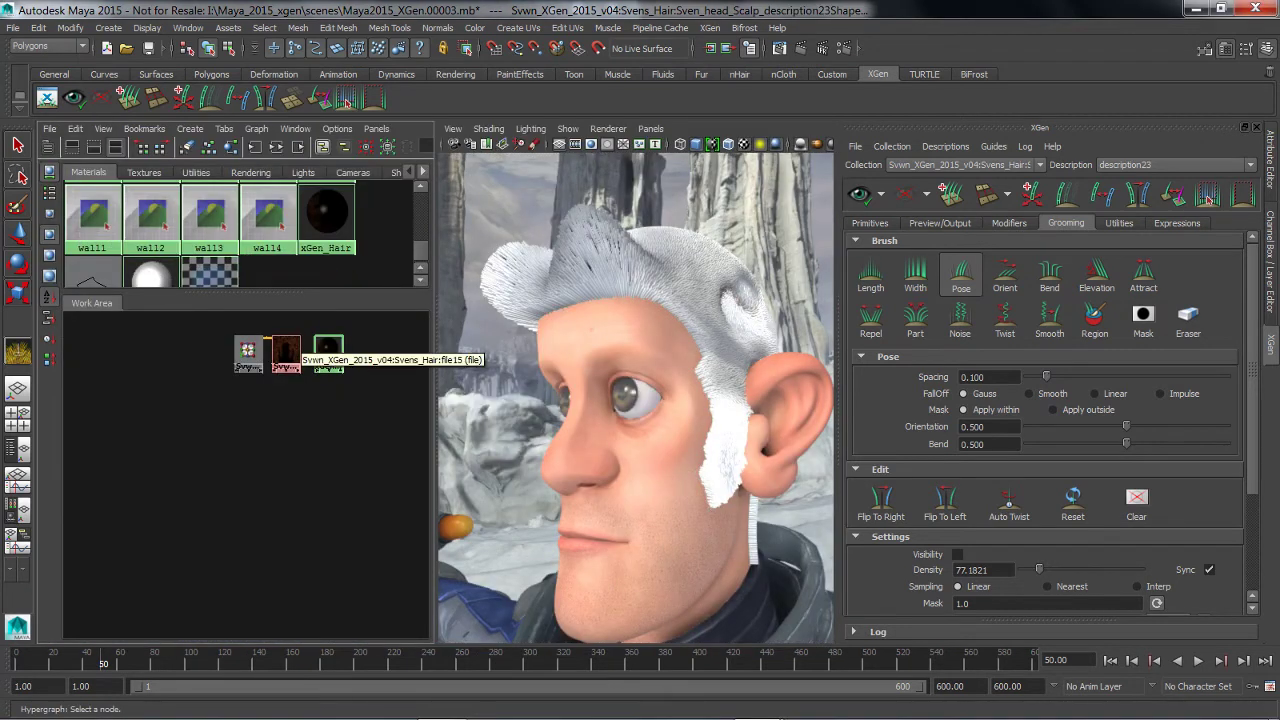
{"action": "right_click_drag", "start_coordinate": [328, 352], "coordinate": [331, 311]}
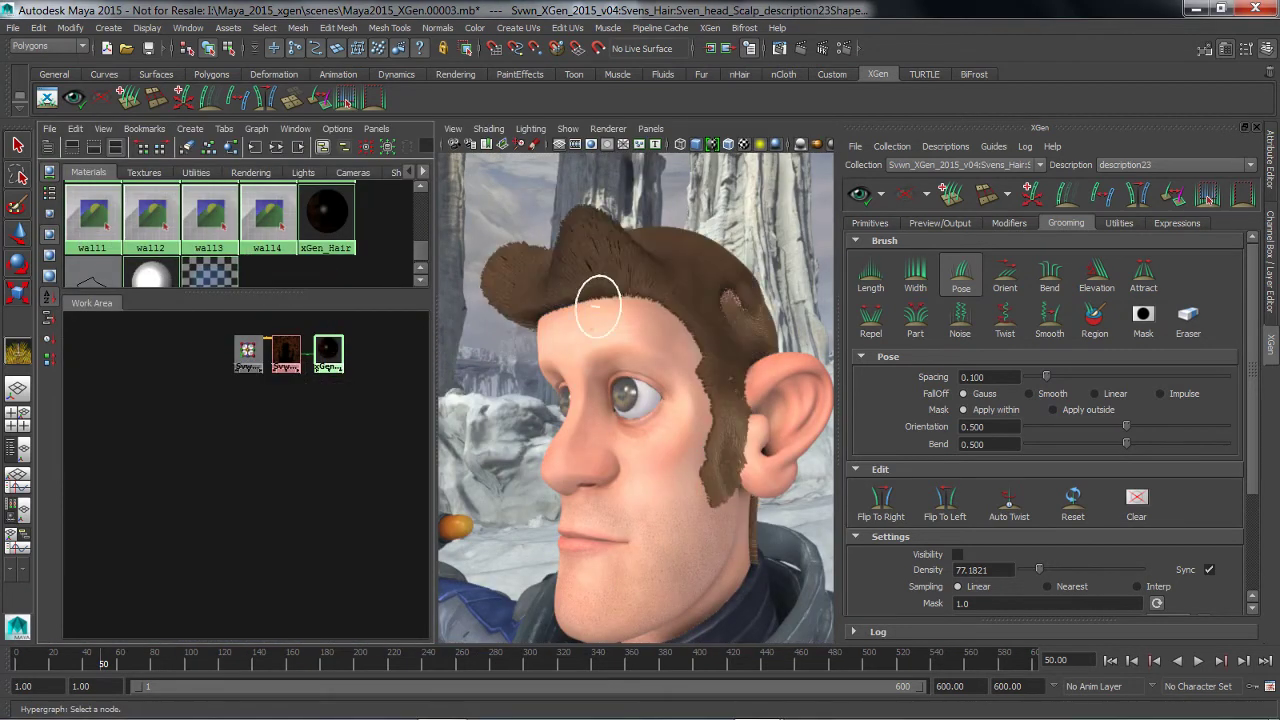
{"action": "scroll", "coordinate": [580, 343], "scroll_direction": "up", "scroll_amount": 2}
{"action": "left_click_drag", "start_coordinate": [580, 343], "coordinate": [581, 338], "text": "alt"}
{"action": "middle_click_drag", "start_coordinate": [581, 338], "coordinate": [574, 312], "text": "alt"}
{"action": "key", "text": "space"}
{"action": "right_click_drag", "start_coordinate": [574, 312], "coordinate": [560, 314], "text": "alt"}
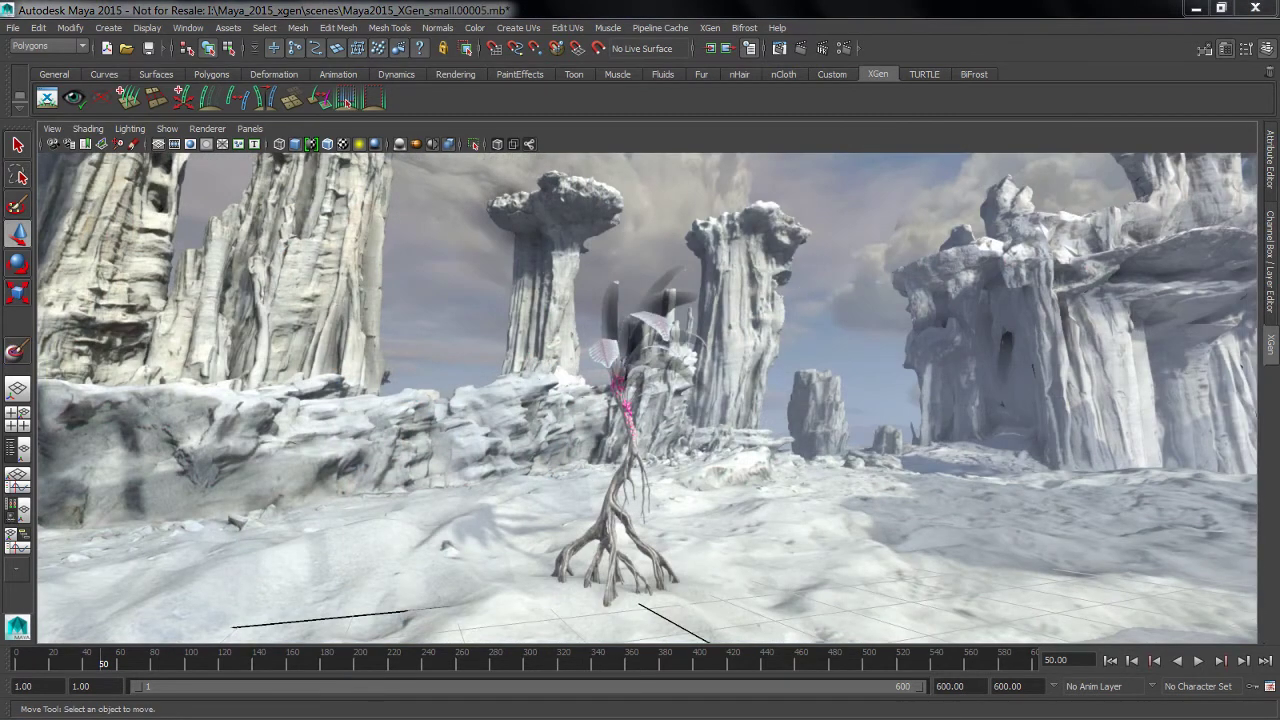
- Export the tree_trunk model as an XGen archive
{"action": "middle_click_drag", "start_coordinate": [640, 420], "coordinate": [627, 382], "text": "alt"}
{"action": "right_click_drag", "start_coordinate": [627, 382], "coordinate": [668, 384], "text": "alt"}
{"action": "left_click_drag", "start_coordinate": [668, 384], "coordinate": [686, 386], "text": "alt"}
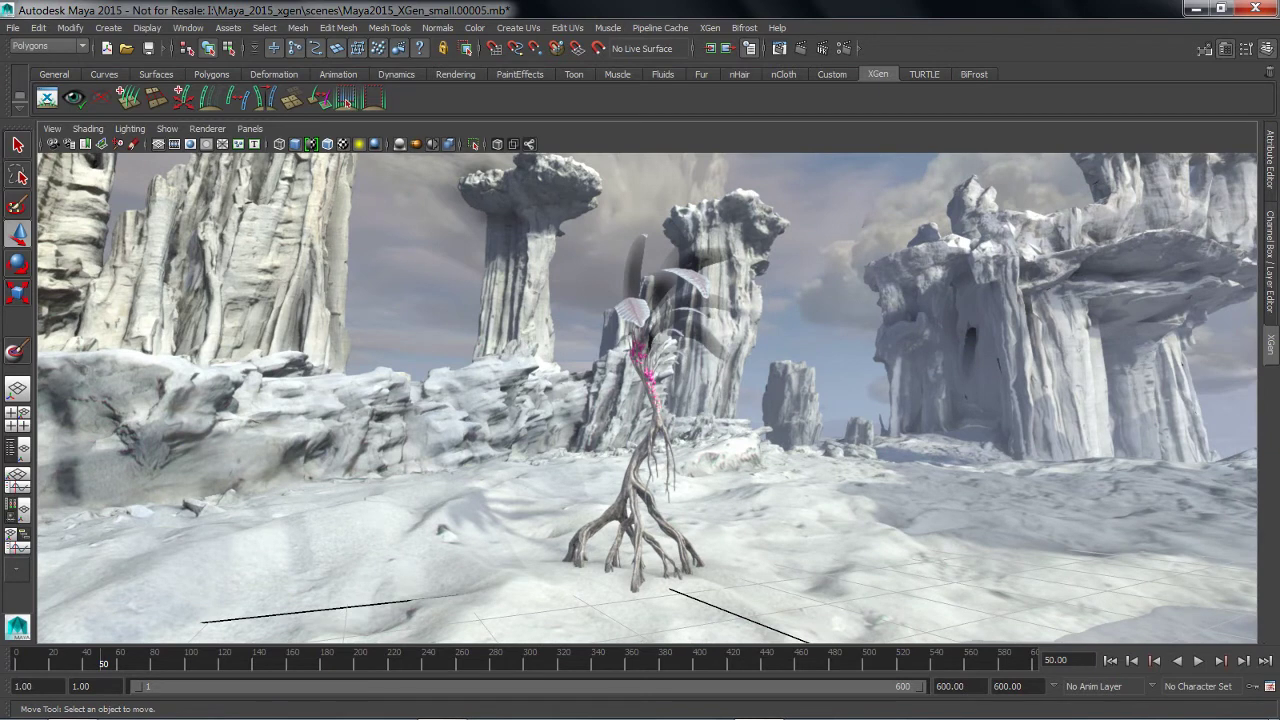
{"action": "left_click", "coordinate": [640, 470]}
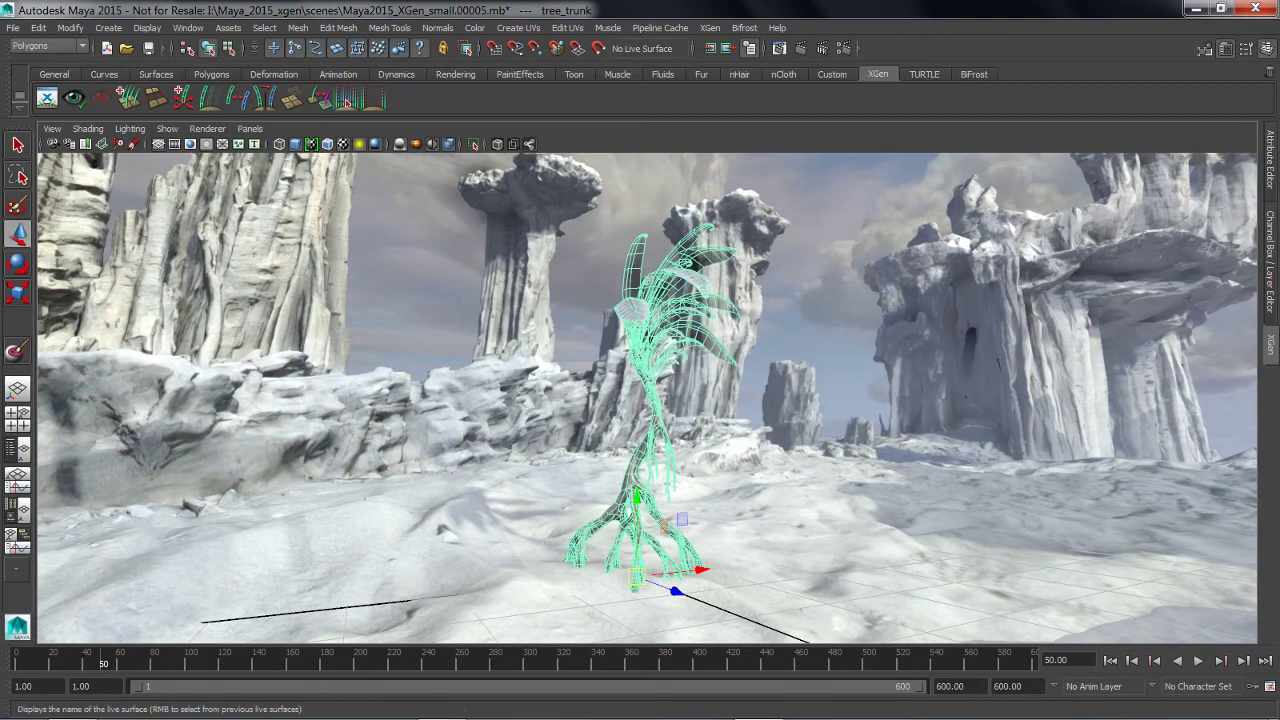
{"action": "left_click", "coordinate": [710, 27]}
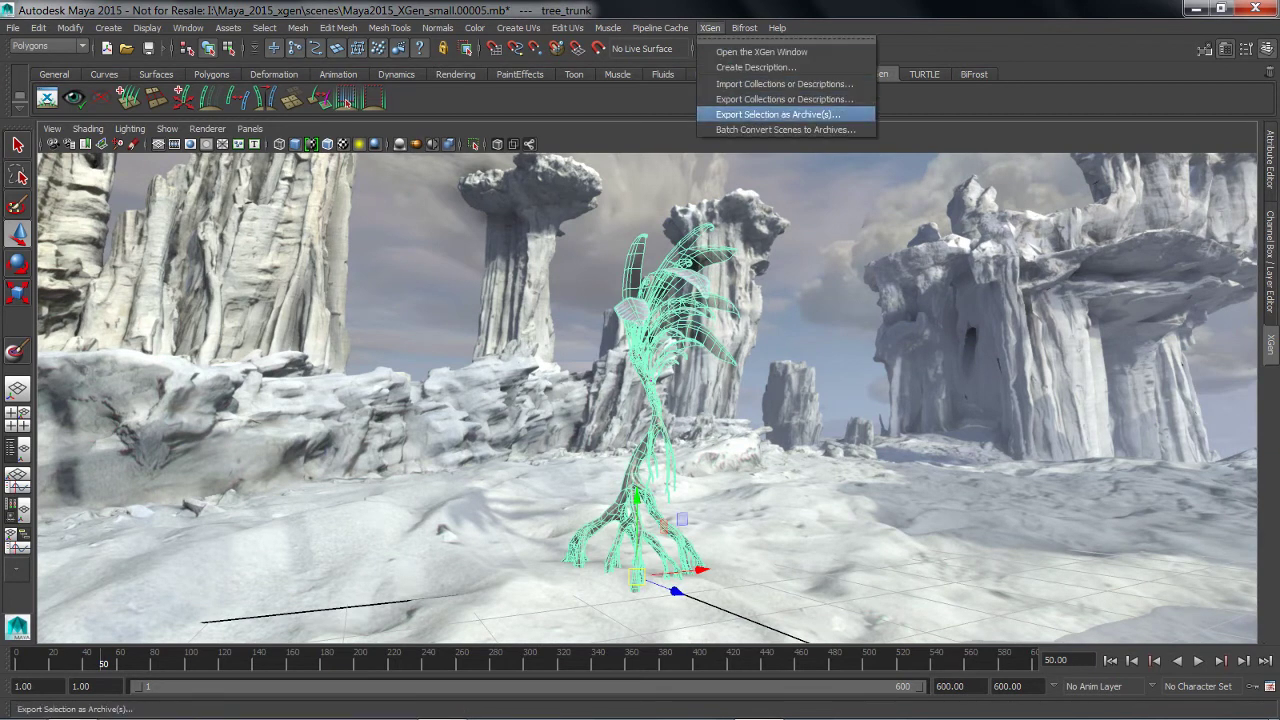
{"action": "left_click", "coordinate": [777, 114]}
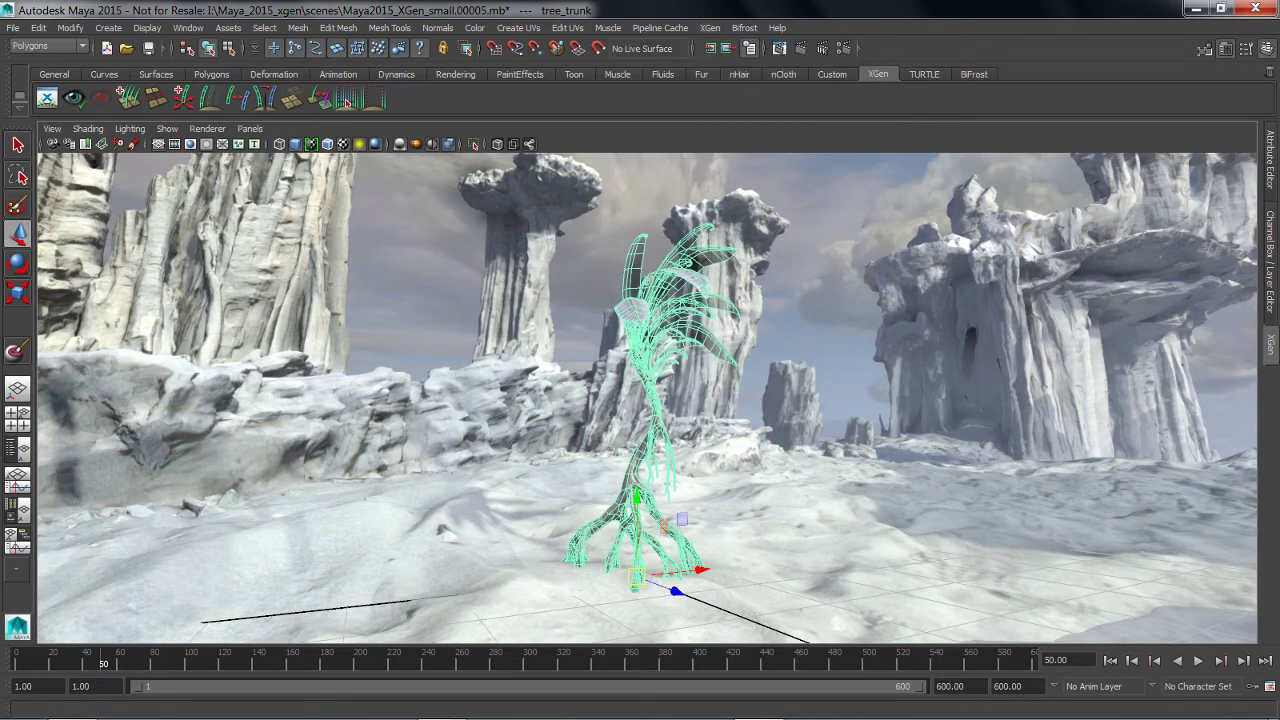
{"action": "left_click", "coordinate": [798, 425]}
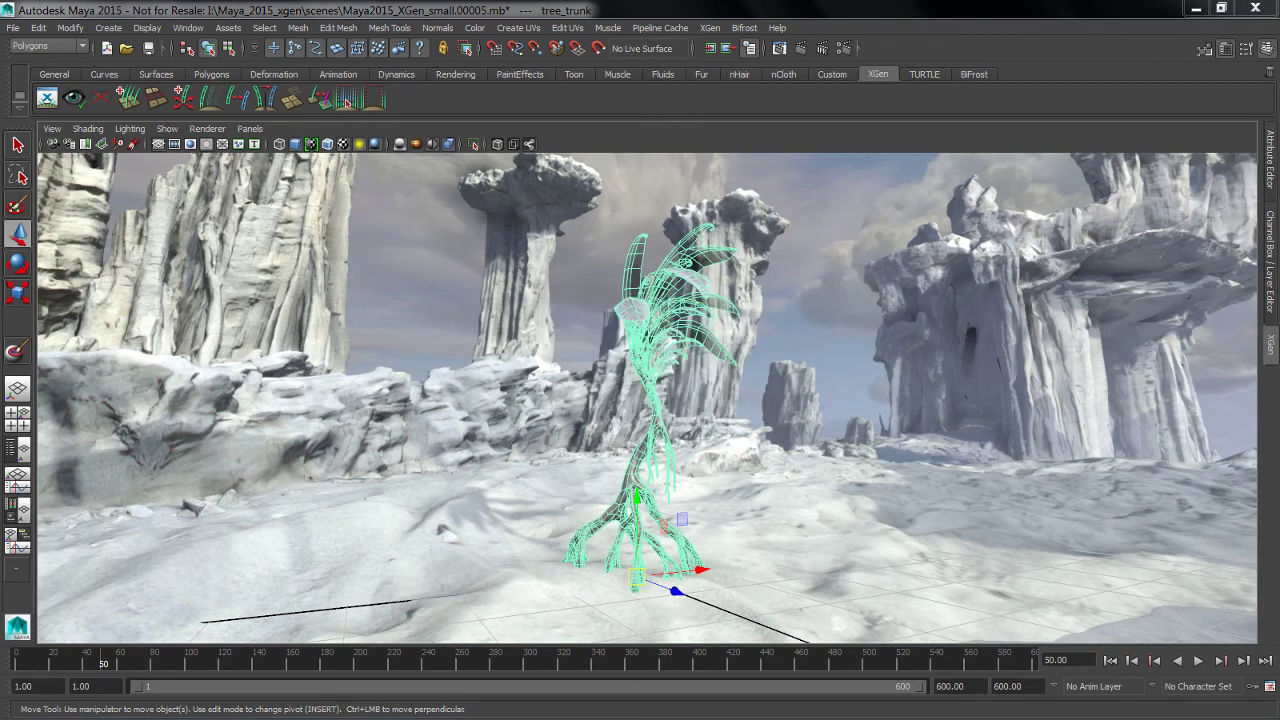
- Create a Custom Geometry/Archives description on xGen_ground1 in collection16, placed randomly and controlled by attribute expressions
{"action": "left_click", "coordinate": [840, 300]}
{"action": "left_click_drag", "start_coordinate": [840, 400], "coordinate": [826, 460], "text": "alt"}
{"action": "left_click", "coordinate": [826, 480]}
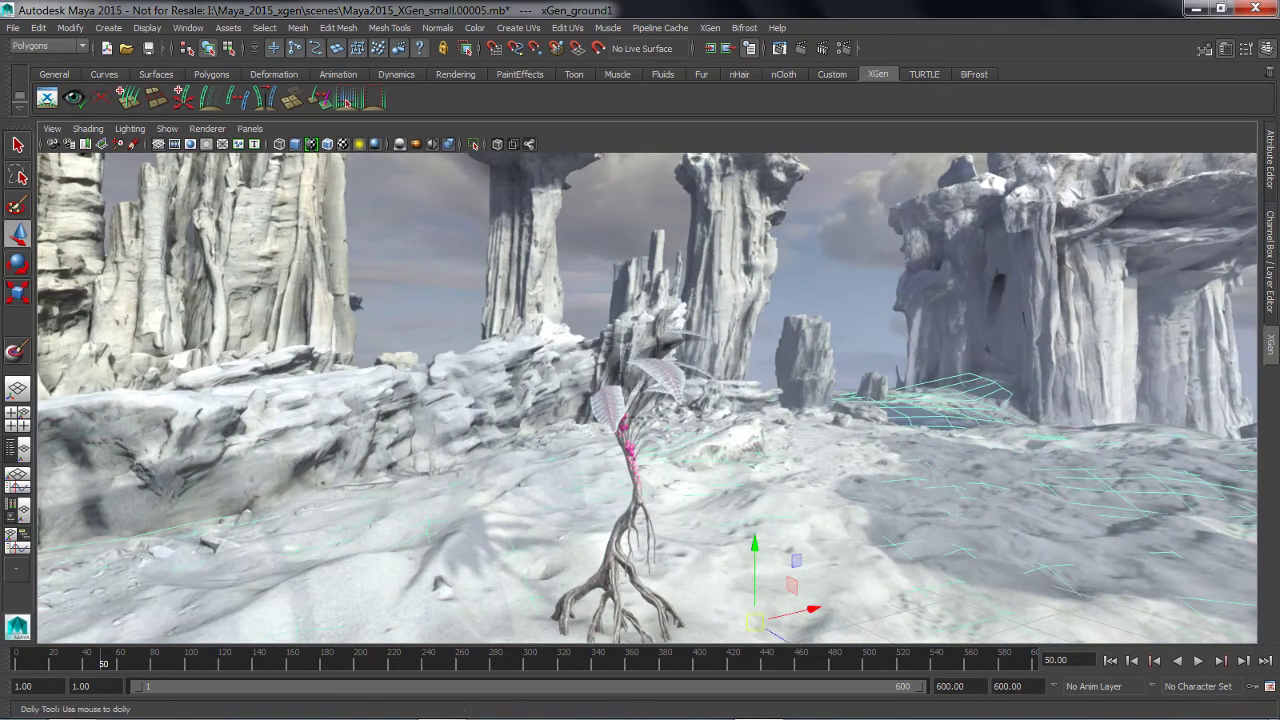
{"action": "right_click_drag", "start_coordinate": [826, 480], "coordinate": [760, 480], "text": "alt"}
{"action": "left_click_drag", "start_coordinate": [760, 480], "coordinate": [765, 532], "text": "alt"}
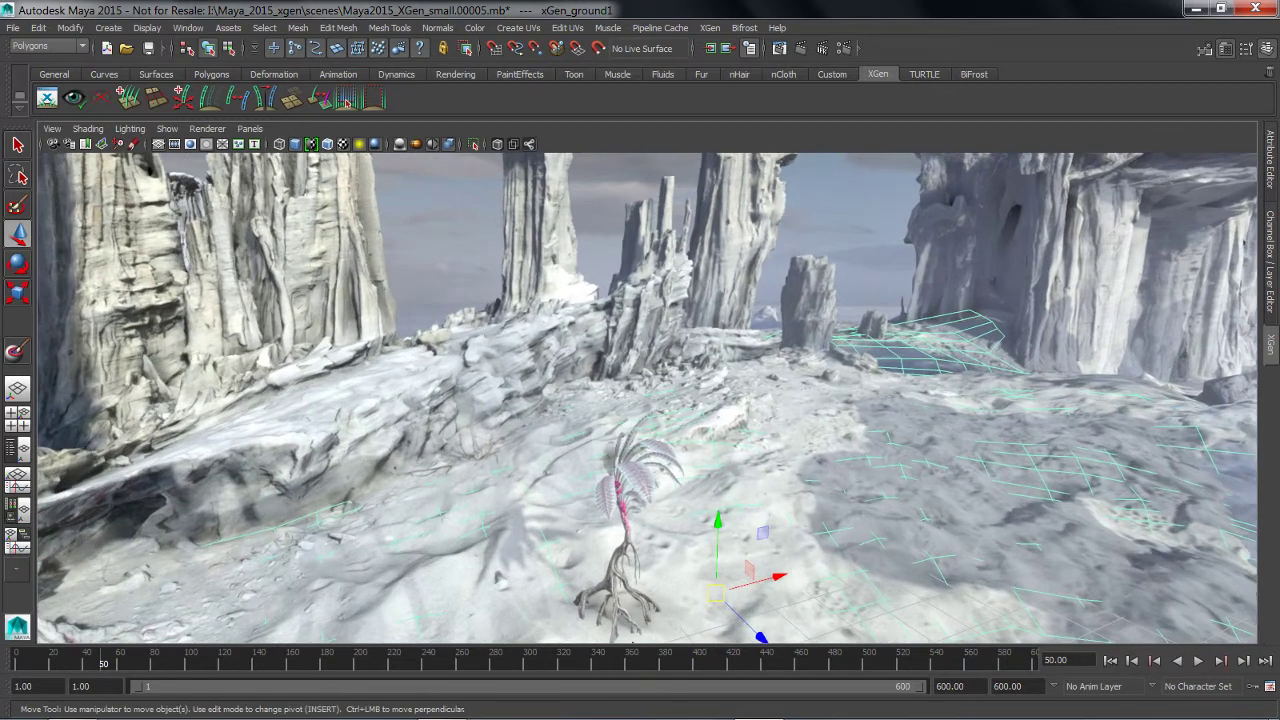
{"action": "left_click", "coordinate": [128, 97]}
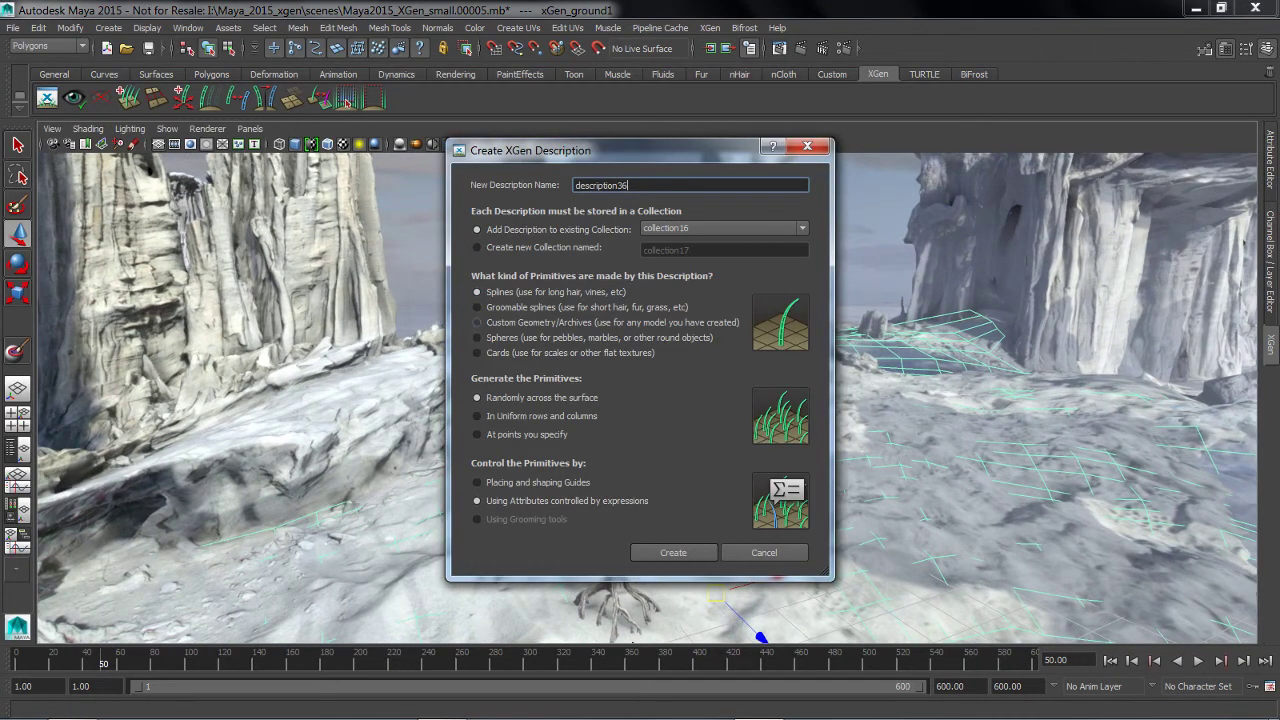
{"action": "left_click", "coordinate": [477, 322]}
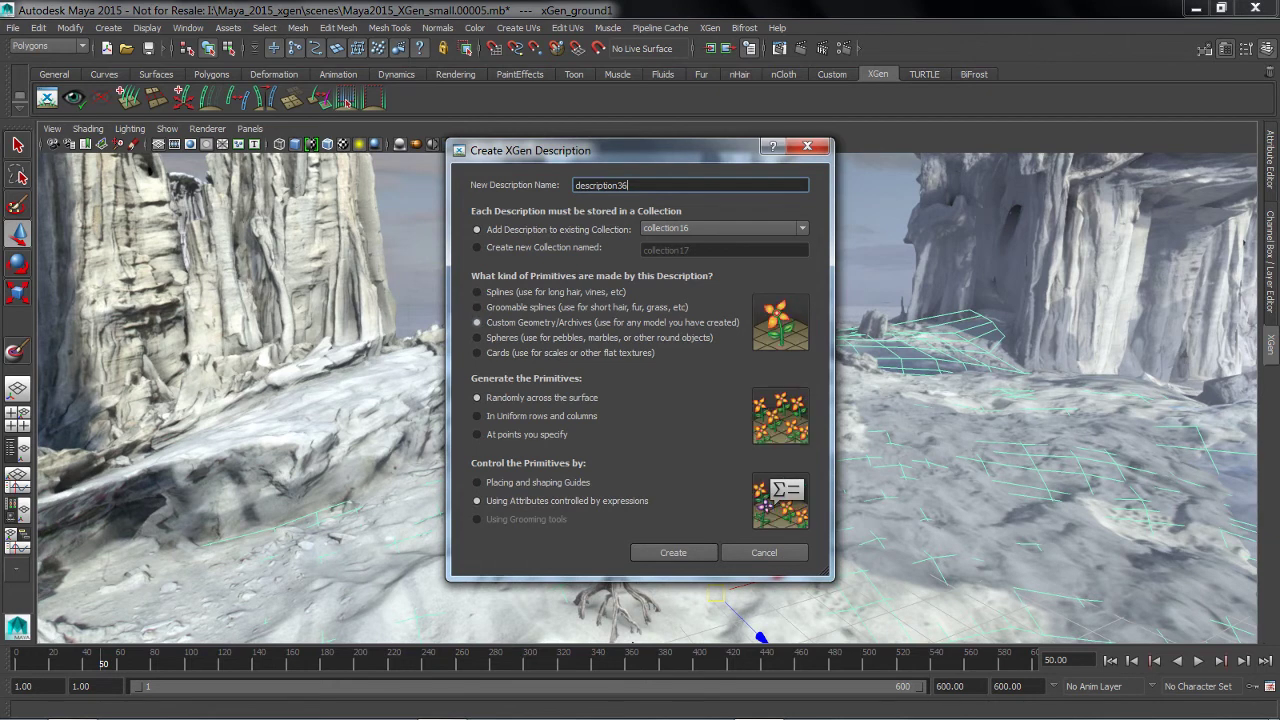
{"action": "left_click", "coordinate": [673, 552]}
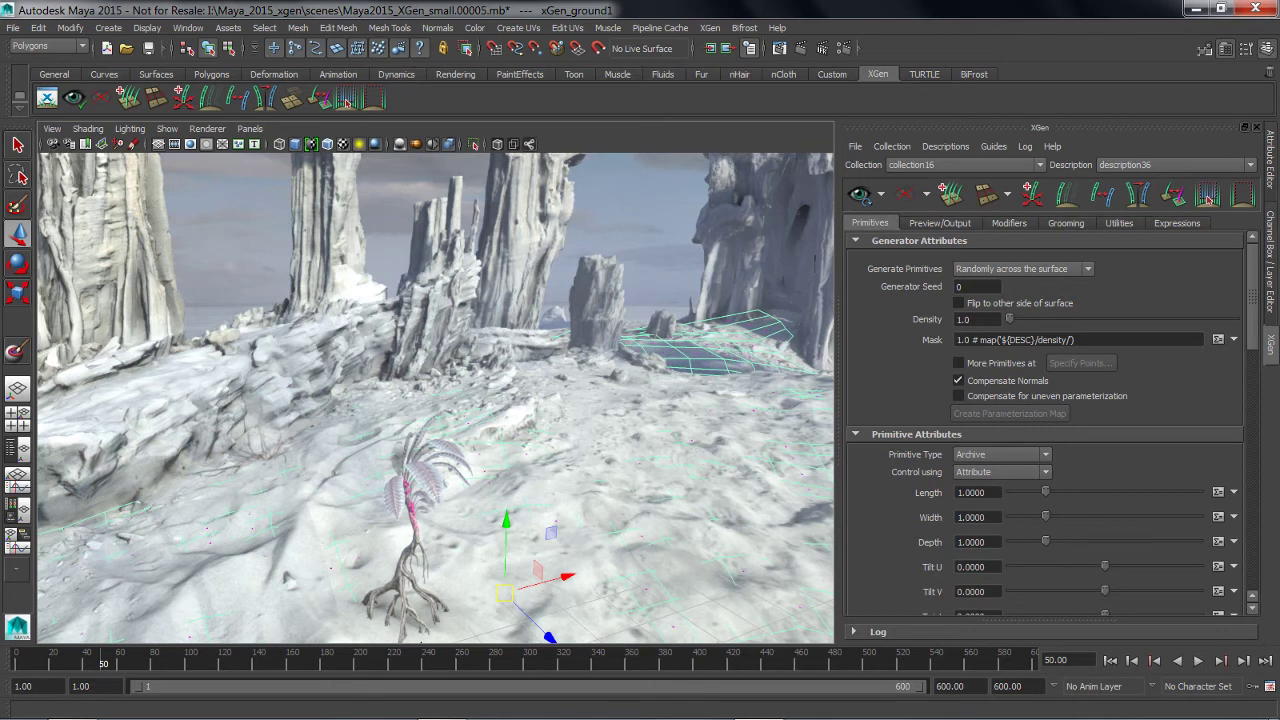
- Add the reef_small, reef2_small and mushroom_small archives to the description's archive files and import their materials
{"action": "scroll", "coordinate": [1045, 420], "scroll_direction": "down", "scroll_amount": 5}
{"action": "left_click", "coordinate": [1087, 410]}
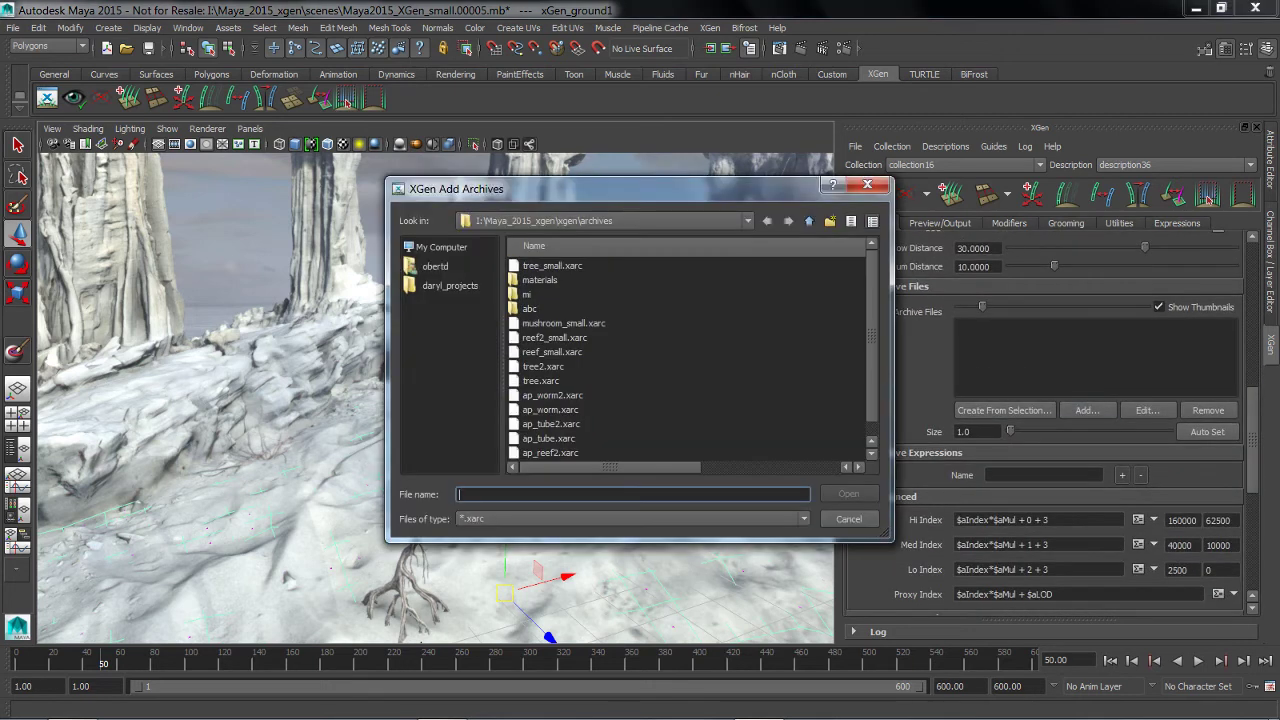
{"action": "left_click", "coordinate": [543, 366]}
{"action": "key", "text": "shift+Up"}
{"action": "key", "text": "shift+Up"}
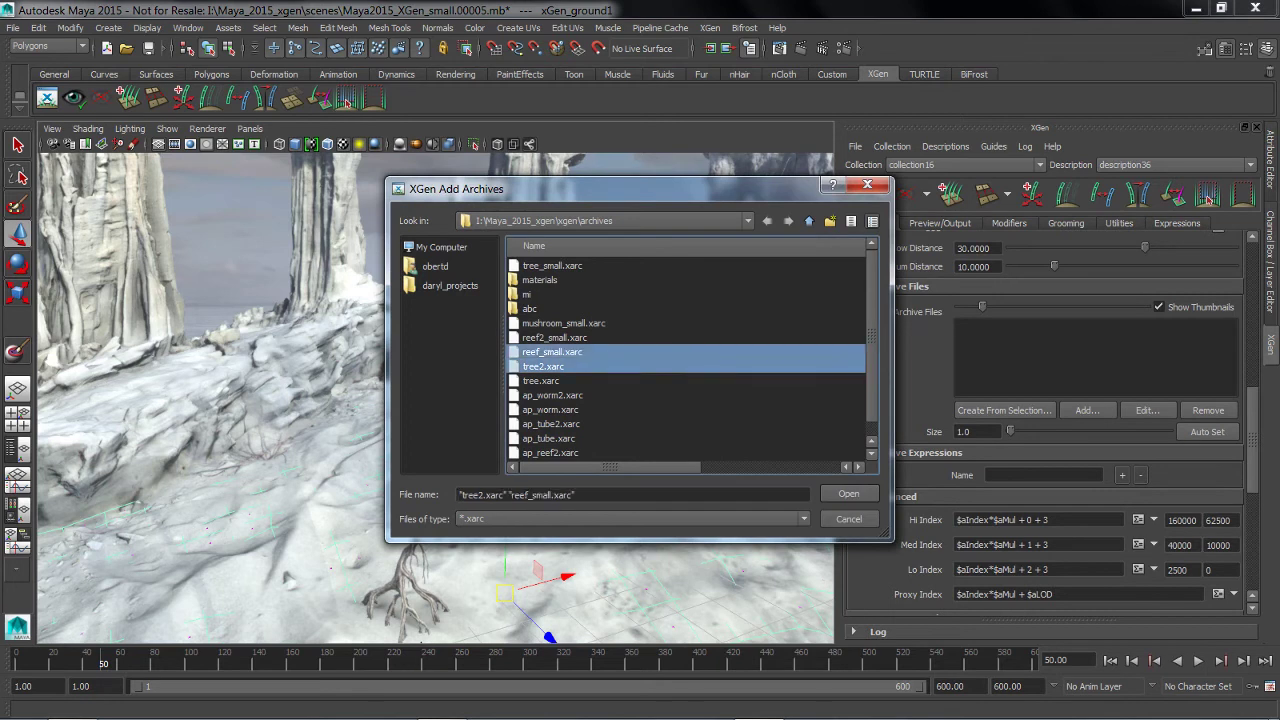
{"action": "key", "text": "Down"}
{"action": "key", "text": "shift+Up"}
{"action": "key", "text": "shift+Up"}
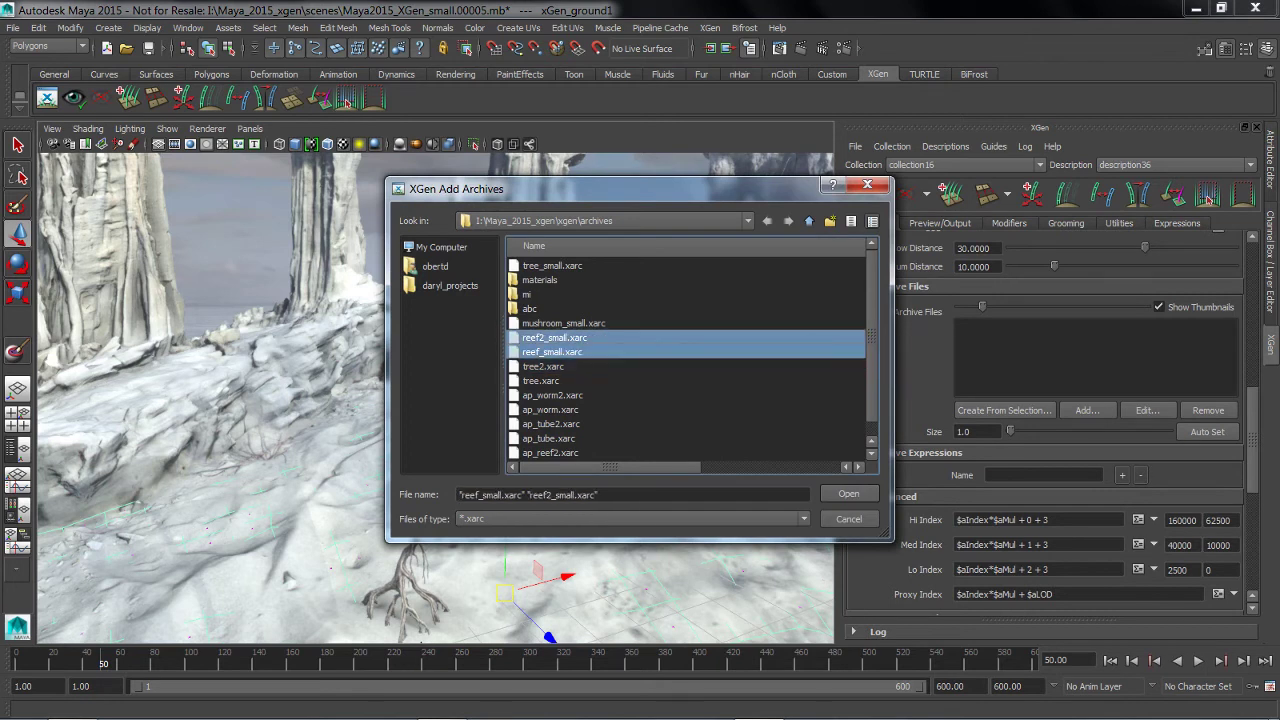
{"action": "key", "text": "Return"}
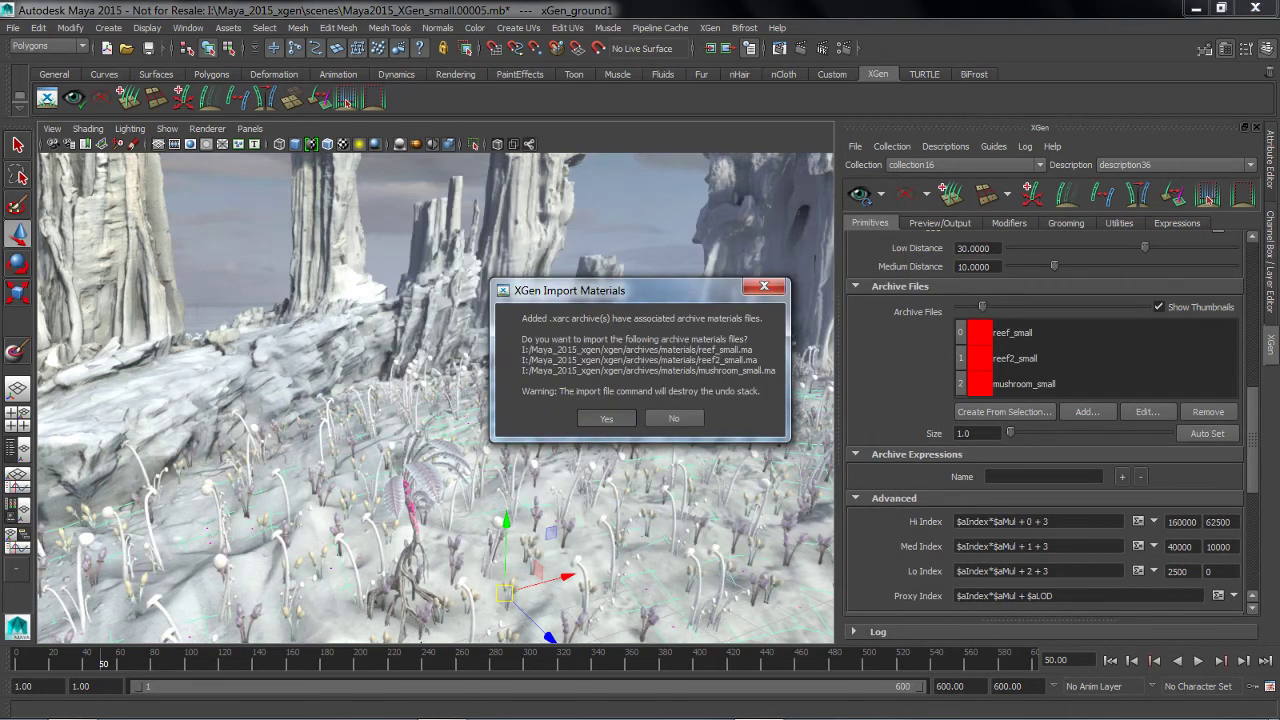
{"action": "key", "text": "Return"}
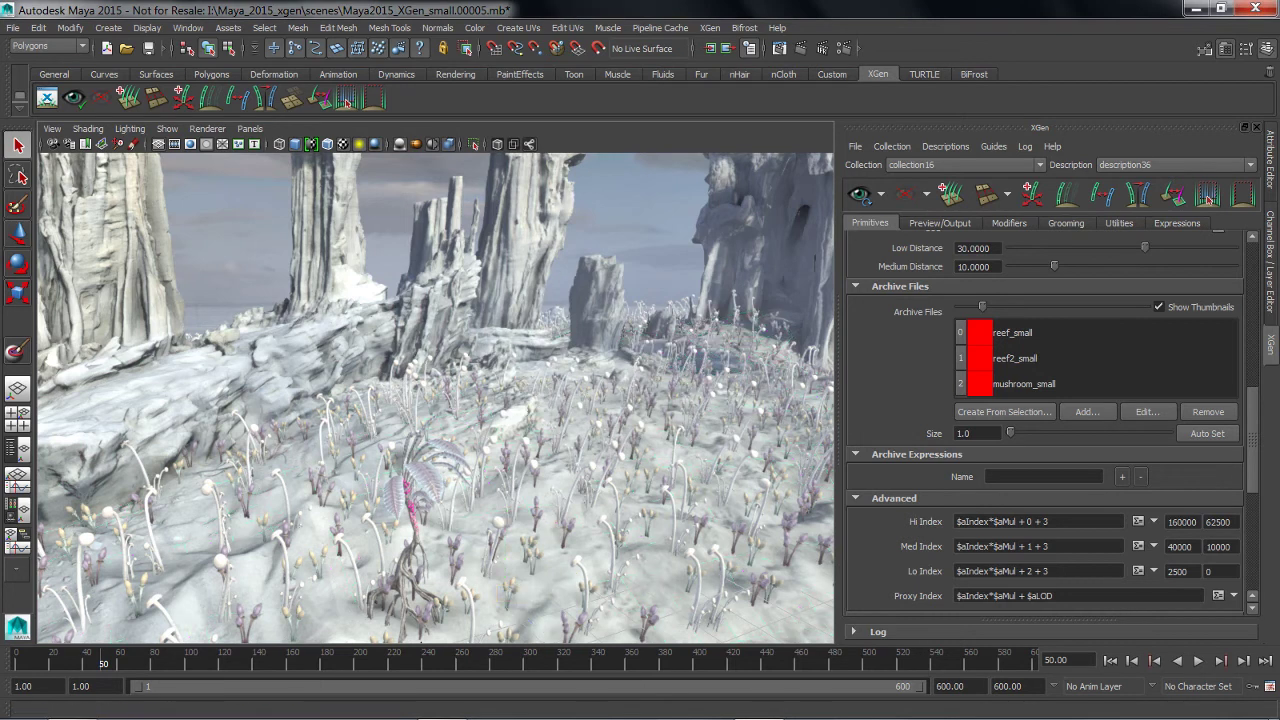
- Try generator densities of 2 and 3 for the scattered reef and mushroom archives
{"action": "left_click_drag", "start_coordinate": [450, 420], "coordinate": [415, 392], "text": "alt"}
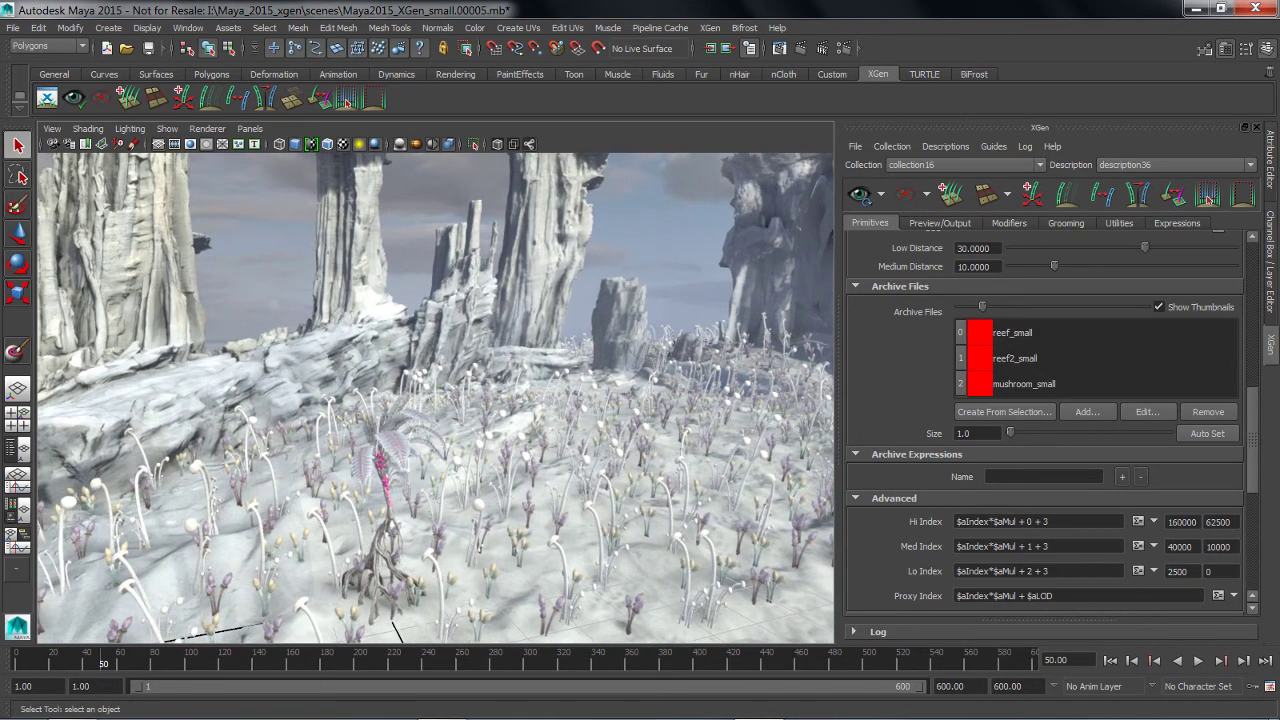
{"action": "scroll", "coordinate": [1045, 420], "scroll_direction": "up", "scroll_amount": 10}
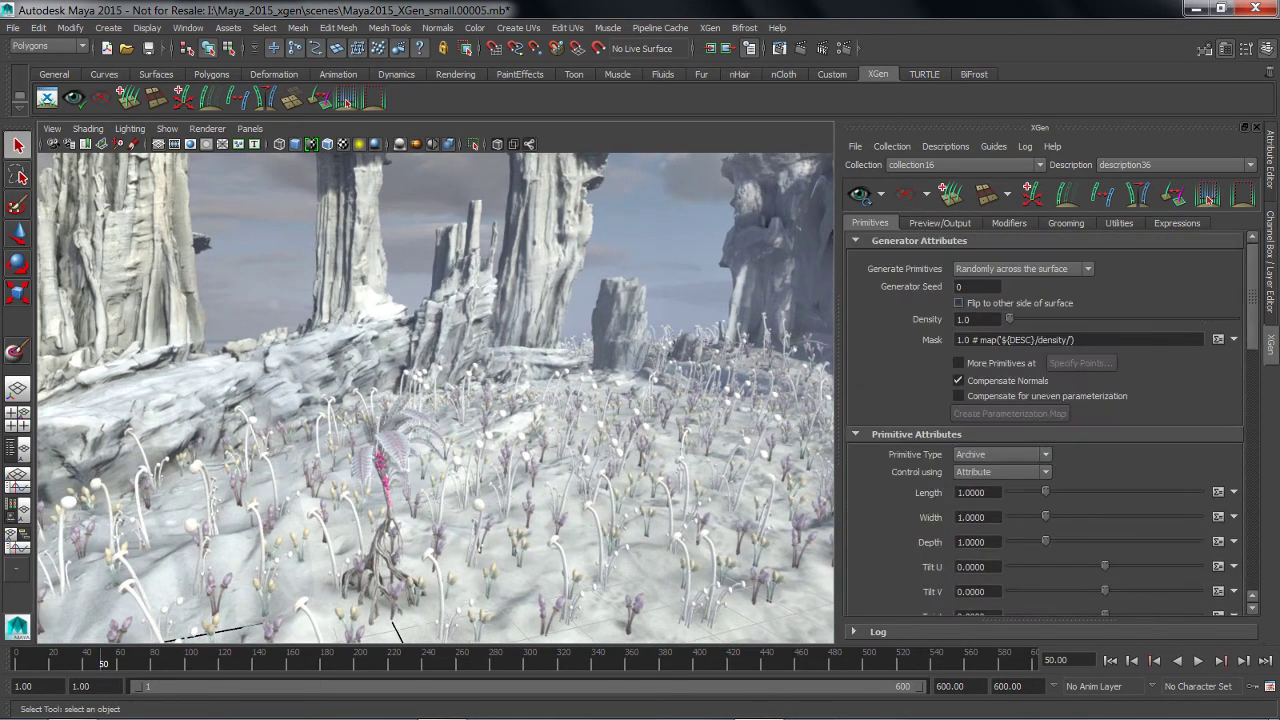
{"action": "double_click", "coordinate": [965, 320]}
{"action": "type", "text": "2"}
{"action": "key", "text": "Return"}
{"action": "double_click", "coordinate": [965, 320]}
{"action": "type", "text": "3"}
{"action": "key", "text": "Return"}
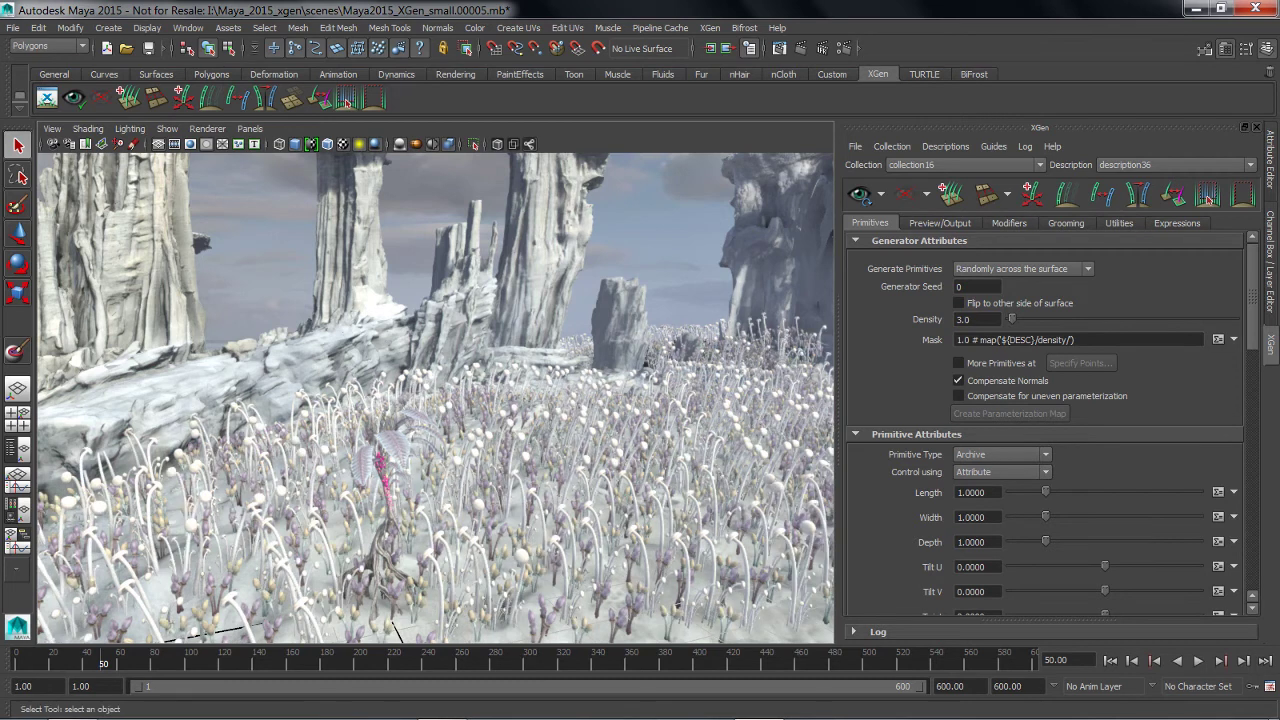
- Set the generator density of the scattered archives to 0.7
{"action": "left_click_drag", "start_coordinate": [450, 400], "coordinate": [382, 382], "text": "alt"}
{"action": "double_click", "coordinate": [962, 320]}
{"action": "type", "text": "0.7"}
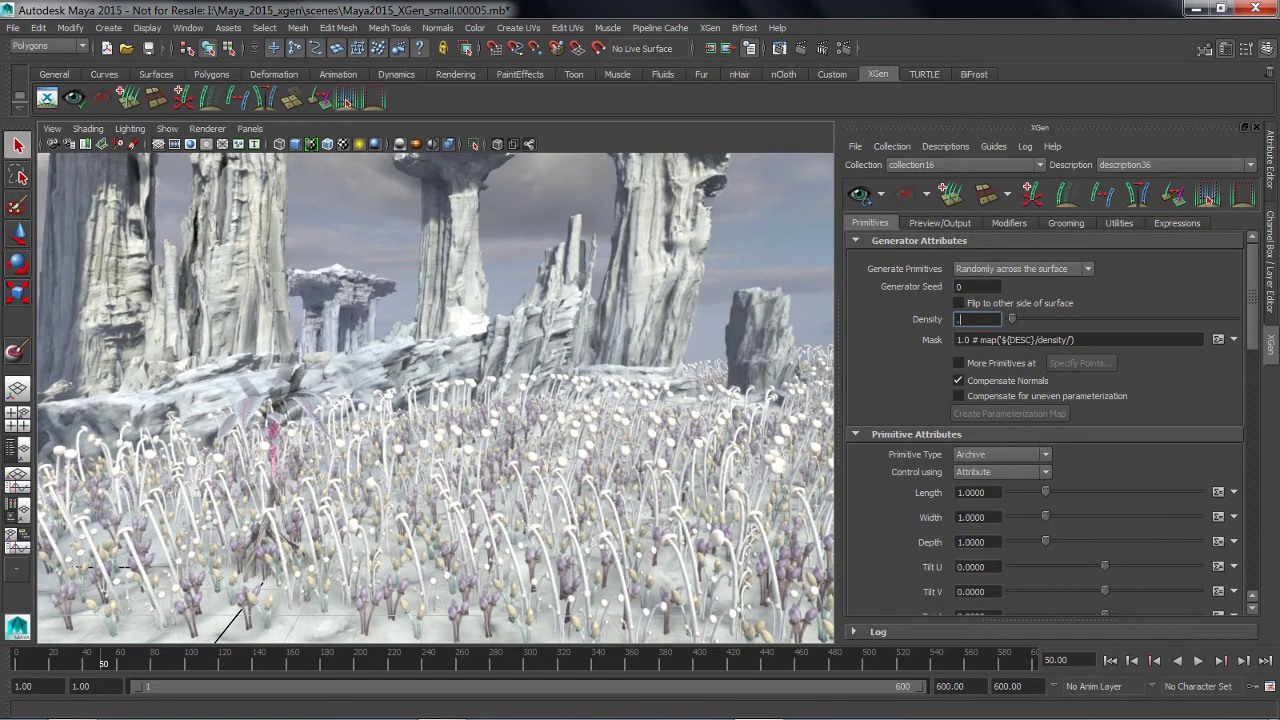
{"action": "key", "text": "Return"}
{"action": "left_click_drag", "start_coordinate": [420, 400], "coordinate": [462, 402], "text": "alt"}
- Add the tree_small archive to the description's archive files and import its materials
{"action": "scroll", "coordinate": [1045, 420], "scroll_direction": "down", "scroll_amount": 5}
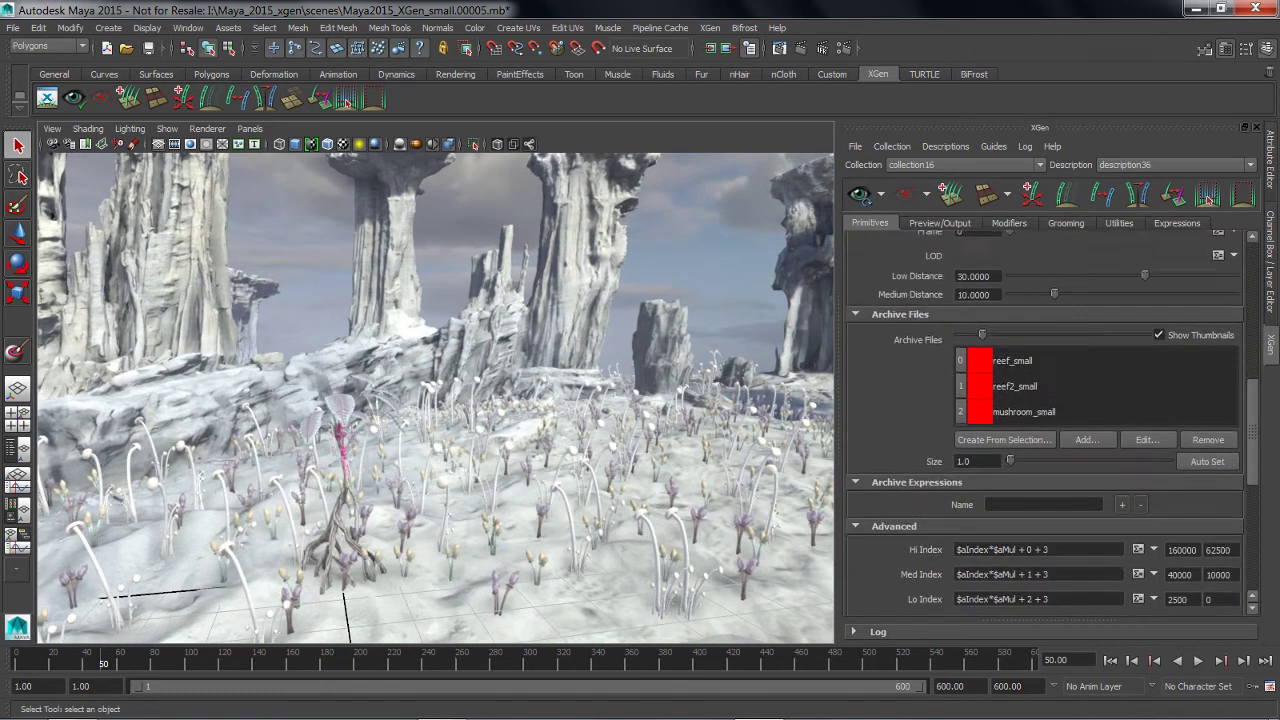
{"action": "left_click", "coordinate": [1087, 394]}
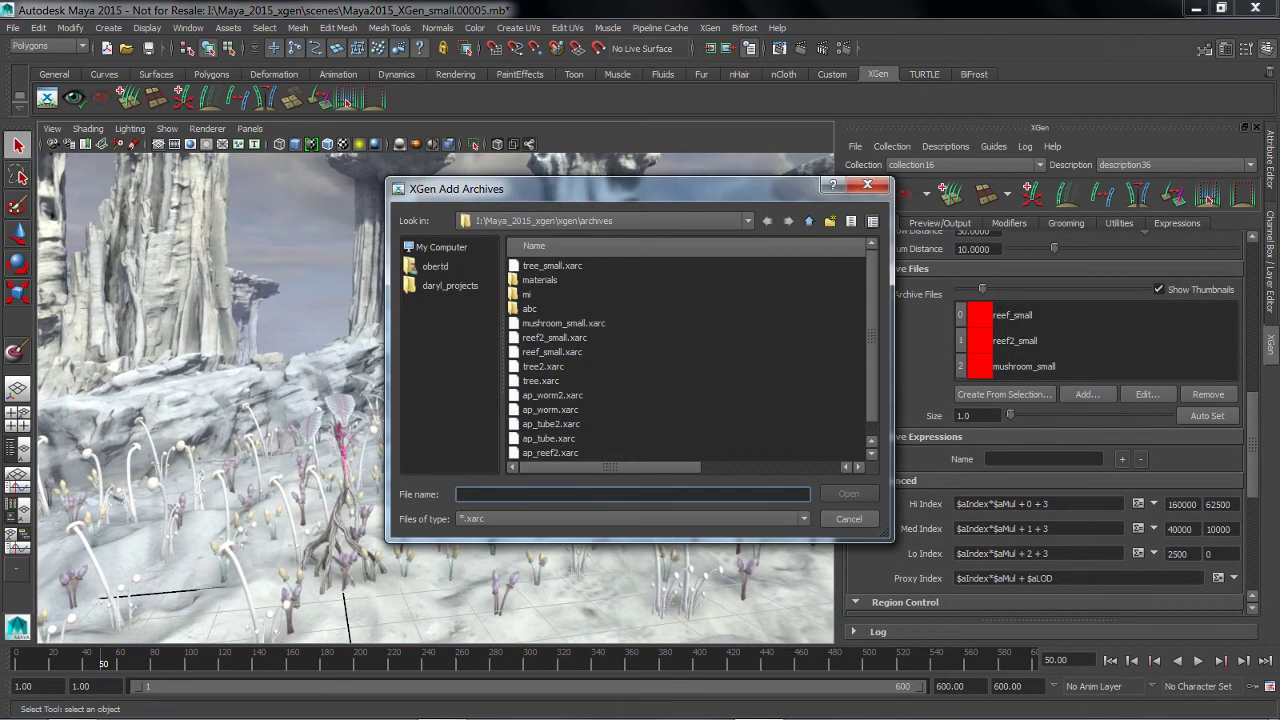
{"action": "left_click", "coordinate": [552, 266]}
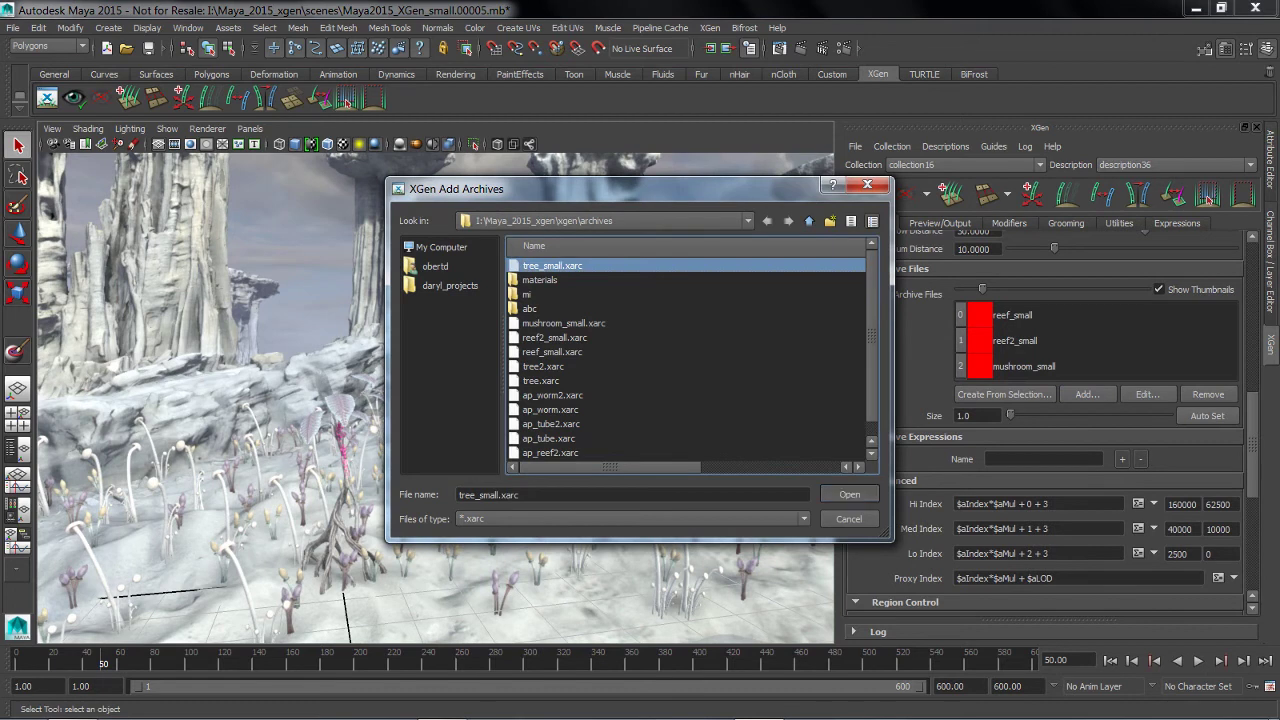
{"action": "left_click", "coordinate": [848, 493]}
{"action": "left_click", "coordinate": [605, 407]}
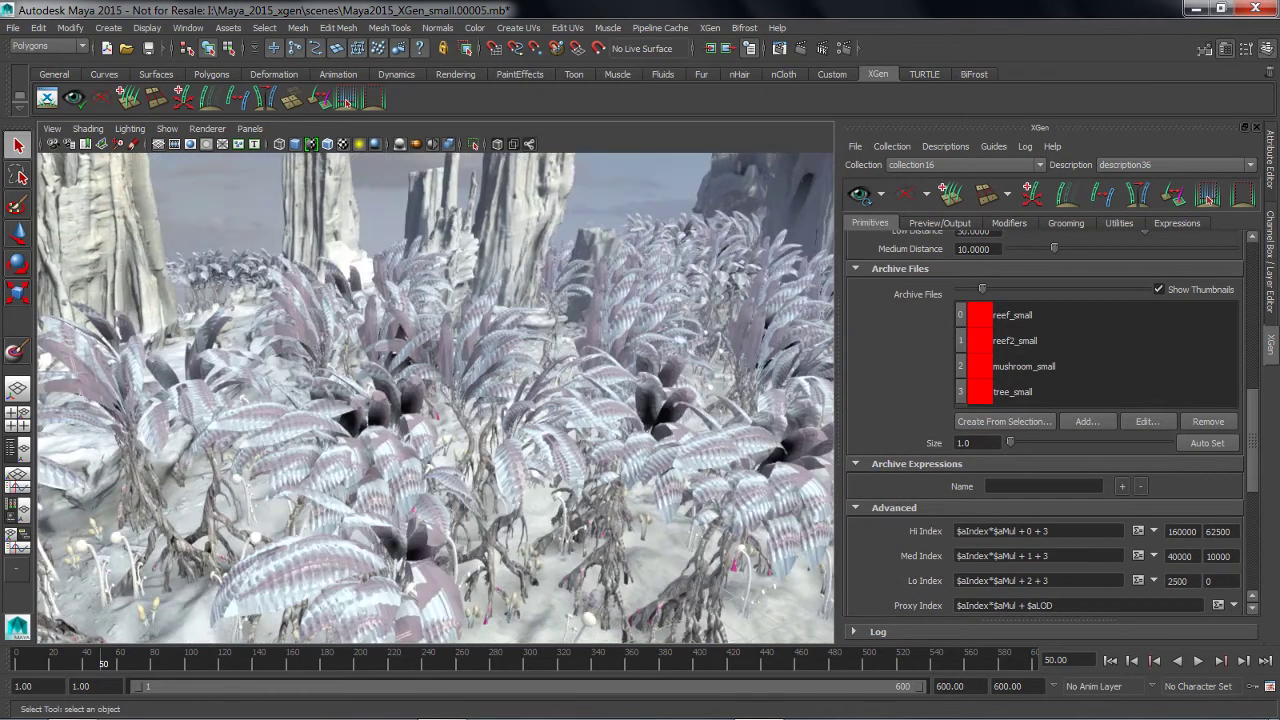
- Examine the distribution of the trees, reef plants and mushrooms across the ground from a distance and from above
{"action": "right_click_drag", "start_coordinate": [560, 400], "coordinate": [400, 400], "text": "alt"}
{"action": "left_click_drag", "start_coordinate": [400, 400], "coordinate": [460, 375], "text": "alt"}
{"action": "right_click_drag", "start_coordinate": [440, 390], "coordinate": [480, 392], "text": "alt"}
{"action": "left_click_drag", "start_coordinate": [440, 370], "coordinate": [458, 430], "text": "alt"}
{"action": "middle_click_drag", "start_coordinate": [450, 390], "coordinate": [480, 422], "text": "alt"}
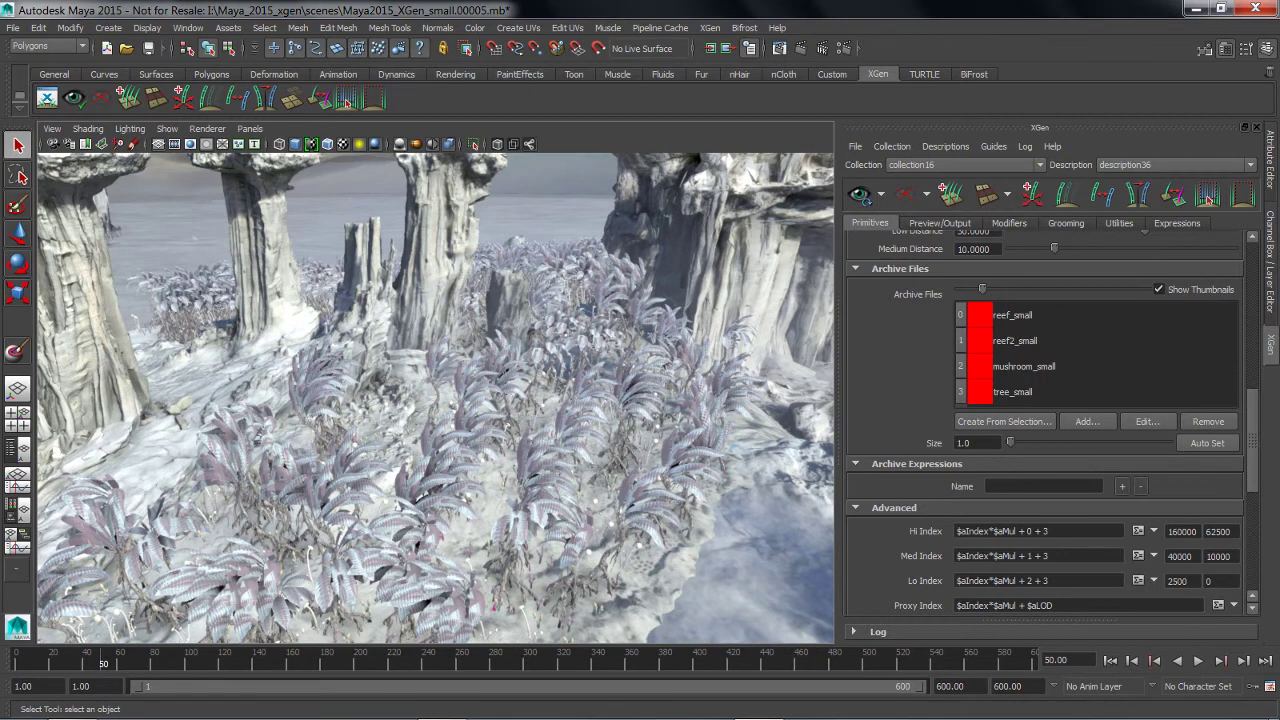
{"action": "middle_click_drag", "start_coordinate": [748, 343], "coordinate": [660, 258], "text": "alt"}
{"action": "right_click_drag", "start_coordinate": [757, 374], "coordinate": [640, 385], "text": "alt"}
{"action": "left_click_drag", "start_coordinate": [500, 390], "coordinate": [615, 392], "text": "alt"}
{"action": "right_click_drag", "start_coordinate": [615, 392], "coordinate": [690, 394], "text": "alt"}
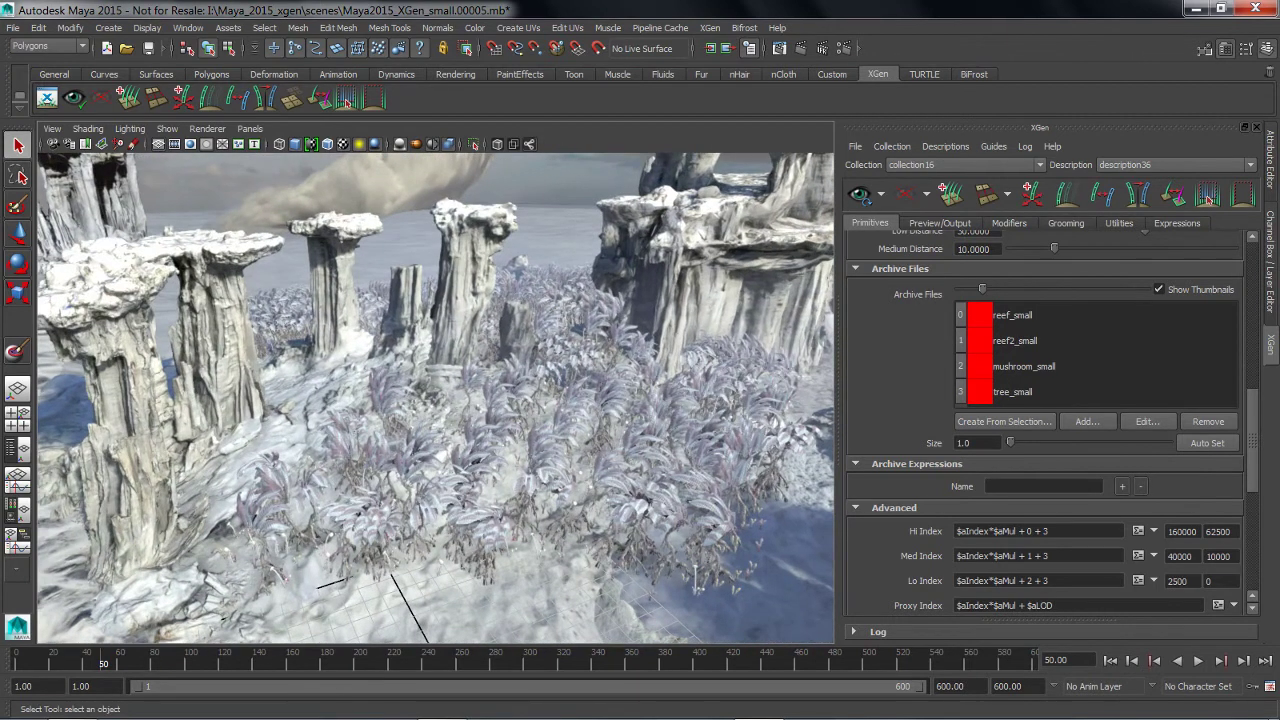
- Create a paint map named mask with a resolution of 5.0 for the generator mask, choosing its start color
{"action": "scroll", "coordinate": [1045, 423], "scroll_direction": "up", "scroll_amount": 10}
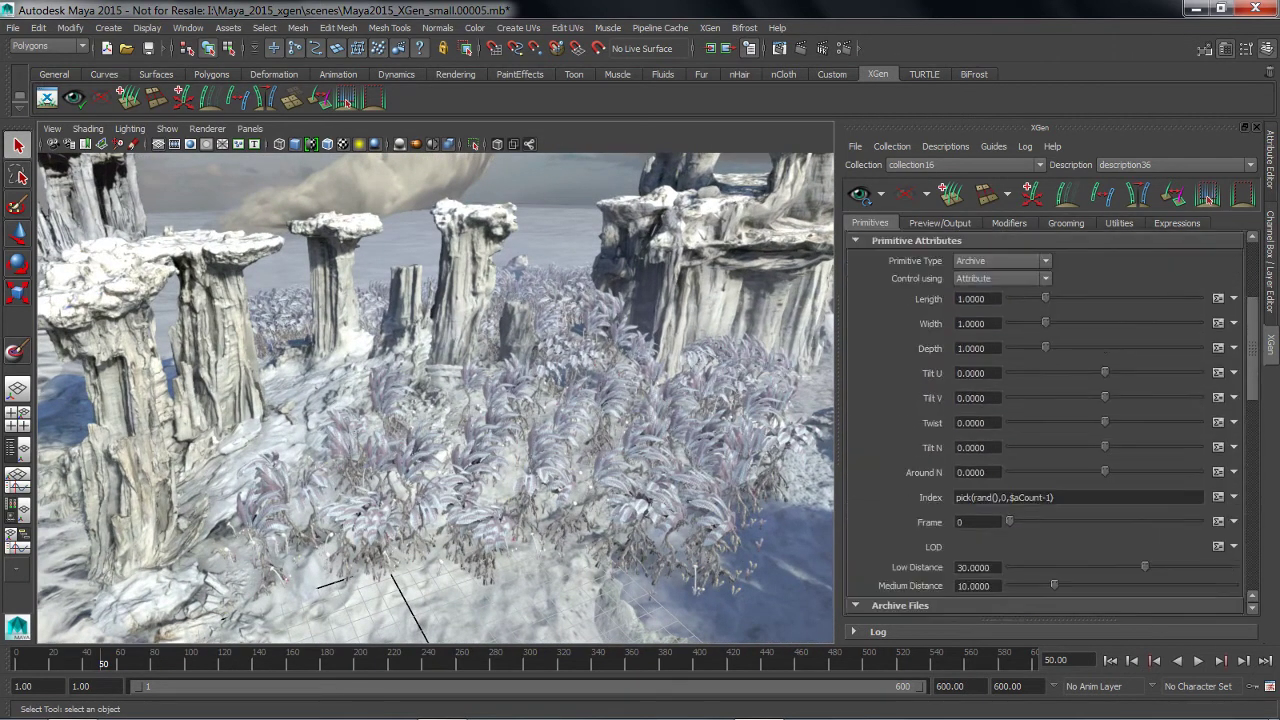
{"action": "scroll", "coordinate": [1045, 423], "scroll_direction": "down", "scroll_amount": 3}
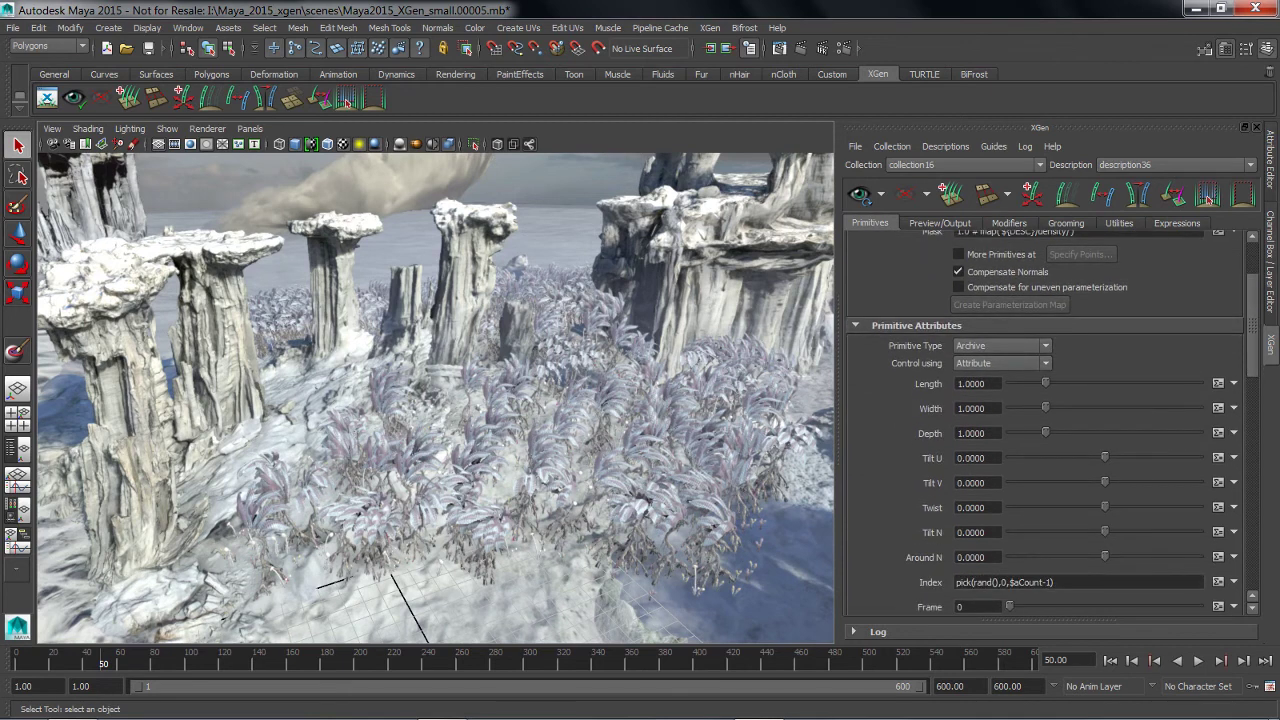
{"action": "scroll", "coordinate": [1045, 423], "scroll_direction": "up", "scroll_amount": 4}
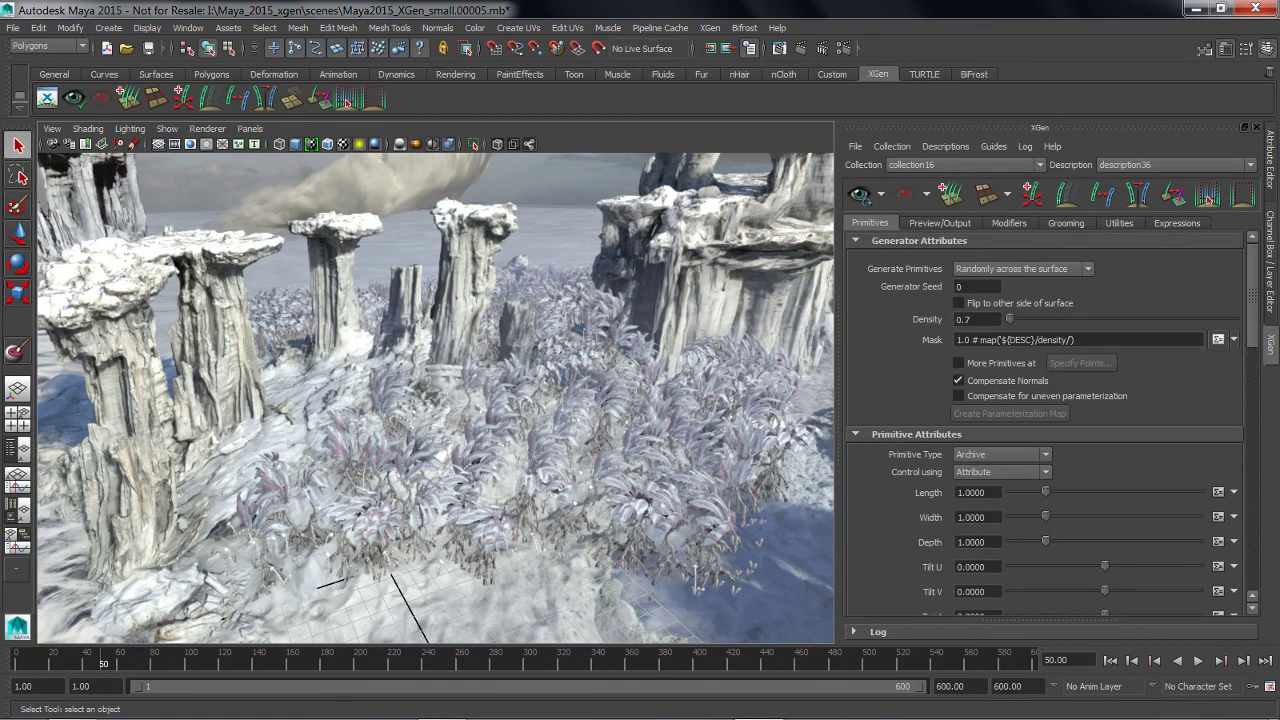
{"action": "left_click", "coordinate": [1234, 339]}
{"action": "left_click", "coordinate": [1213, 359]}
{"action": "left_click", "coordinate": [580, 370]}
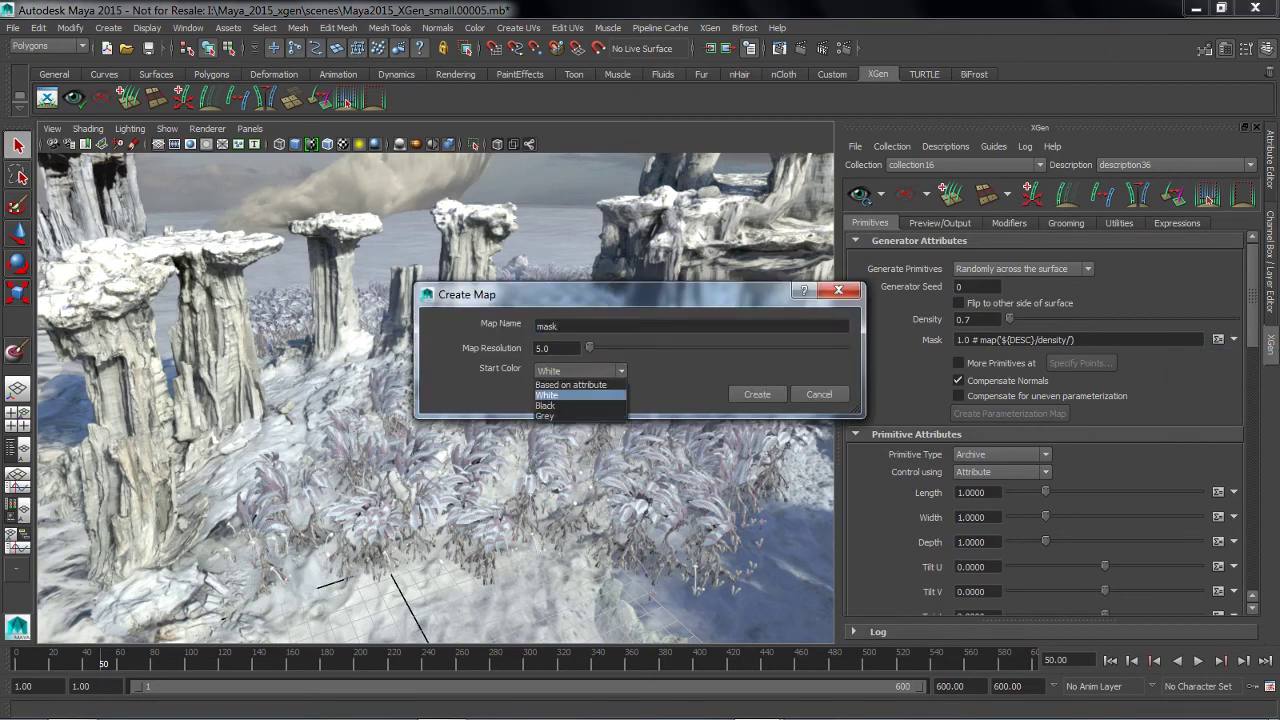
{"action": "left_click", "coordinate": [565, 402]}
{"action": "left_click", "coordinate": [757, 394]}
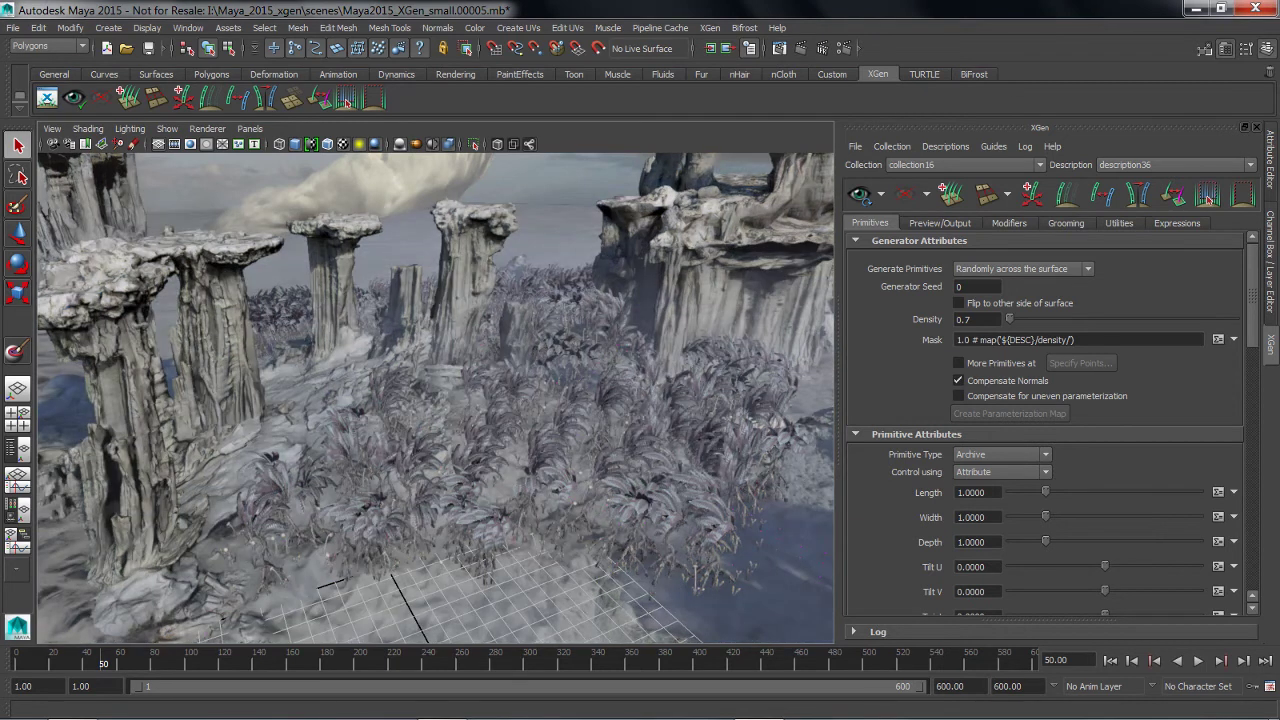
- Display the scene textured with all lights and paint the mask map on the ground to clear archives from the central area
{"action": "key", "text": "6"}
{"action": "left_click_drag", "start_coordinate": [612, 385], "coordinate": [610, 390], "text": "alt"}
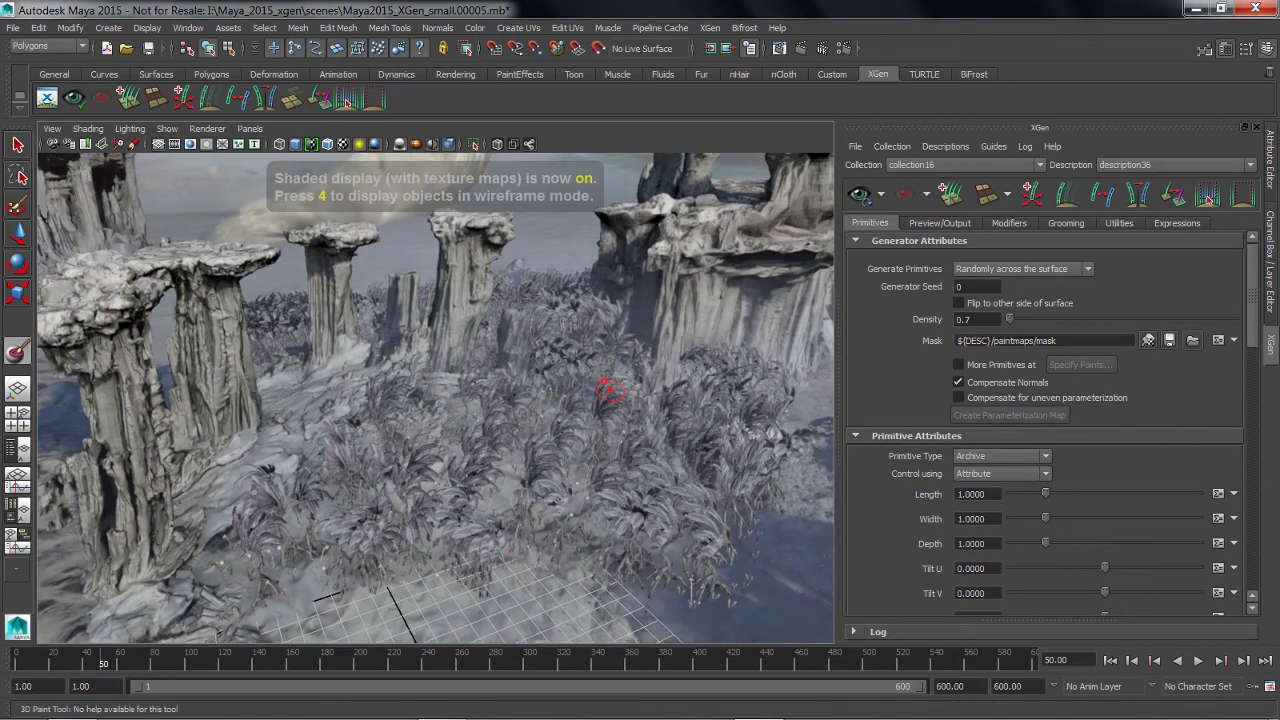
{"action": "key", "text": "7"}
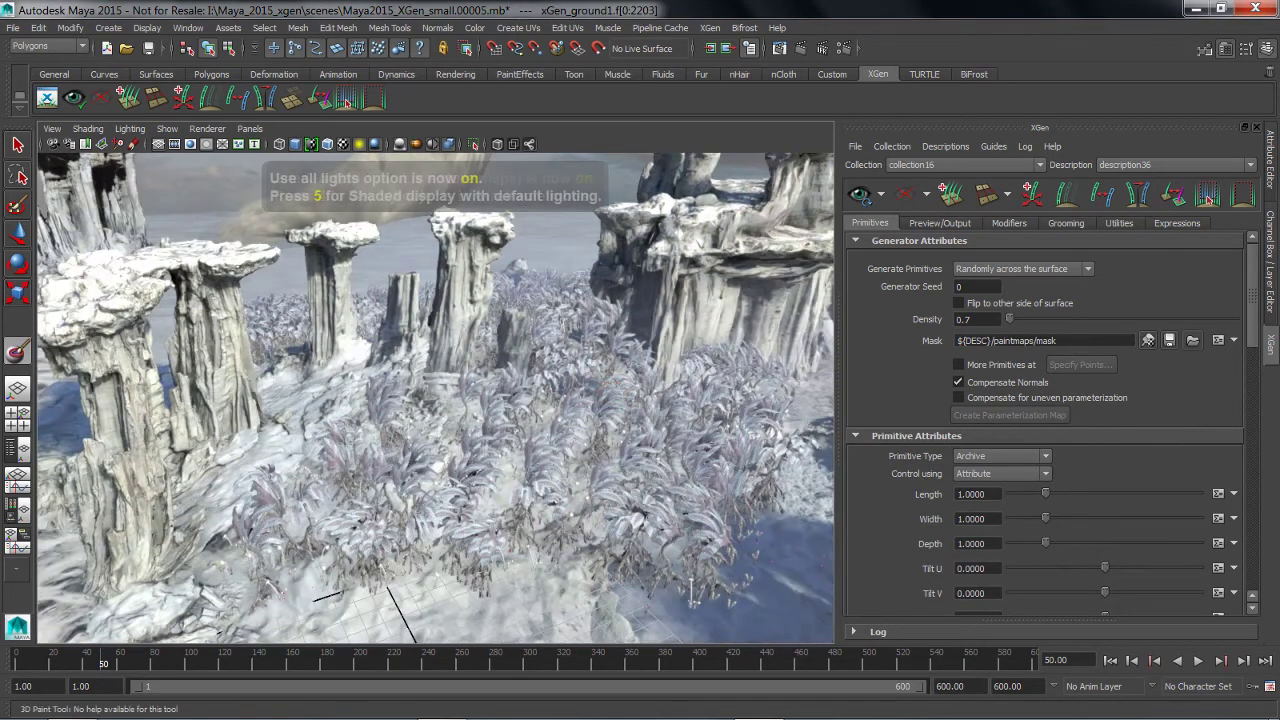
{"action": "left_click_drag", "start_coordinate": [590, 393], "coordinate": [570, 440], "text": "alt"}
{"action": "mouse_move", "coordinate": [429, 463]}
{"action": "left_mouse_down", "text": "alt"}
{"action": "mouse_move", "coordinate": [380, 449]}
{"action": "mouse_move", "coordinate": [310, 457]}
{"action": "left_mouse_up", "text": "alt"}
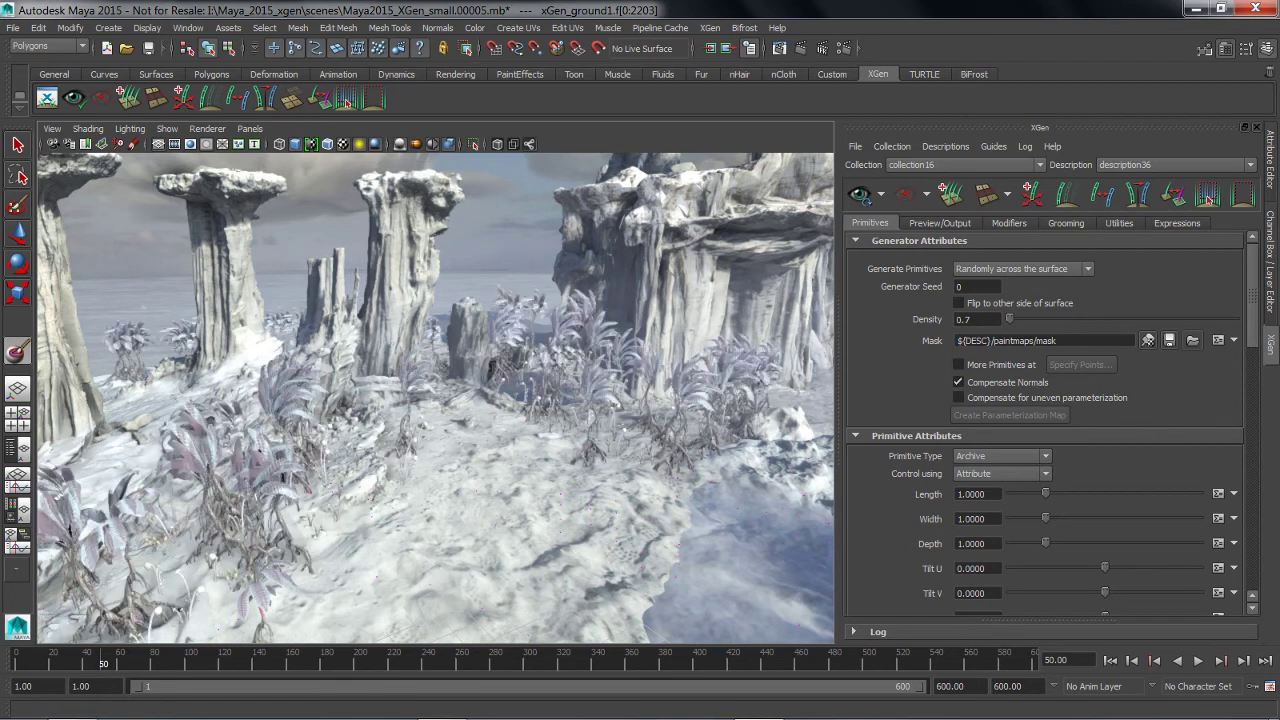
- Examine the masked tree scattering from ground level and switch from painting to the Move tool
{"action": "left_click_drag", "start_coordinate": [329, 357], "coordinate": [508, 472], "text": "alt"}
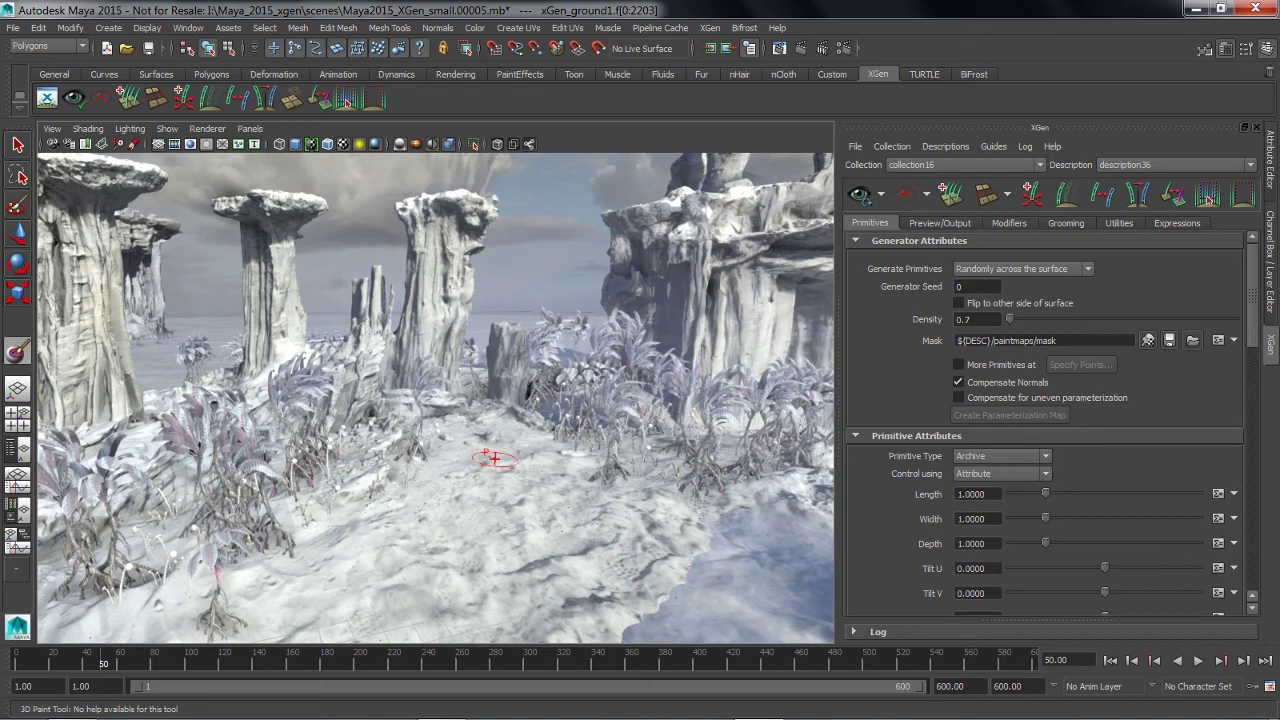
{"action": "mouse_move", "coordinate": [495, 458]}
{"action": "left_mouse_down", "text": "alt"}
{"action": "mouse_move", "coordinate": [470, 445]}
{"action": "mouse_move", "coordinate": [500, 430]}
{"action": "left_mouse_up", "text": "alt"}
{"action": "right_click_drag", "start_coordinate": [500, 430], "coordinate": [540, 430], "text": "alt"}
{"action": "mouse_move", "coordinate": [540, 430]}
{"action": "left_mouse_down", "text": "alt"}
{"action": "mouse_move", "coordinate": [555, 425]}
{"action": "mouse_move", "coordinate": [490, 430]}
{"action": "left_mouse_up", "text": "alt"}
{"action": "right_click_drag", "start_coordinate": [490, 430], "coordinate": [530, 430], "text": "alt"}
{"action": "left_click_drag", "start_coordinate": [490, 430], "coordinate": [410, 400], "text": "alt"}
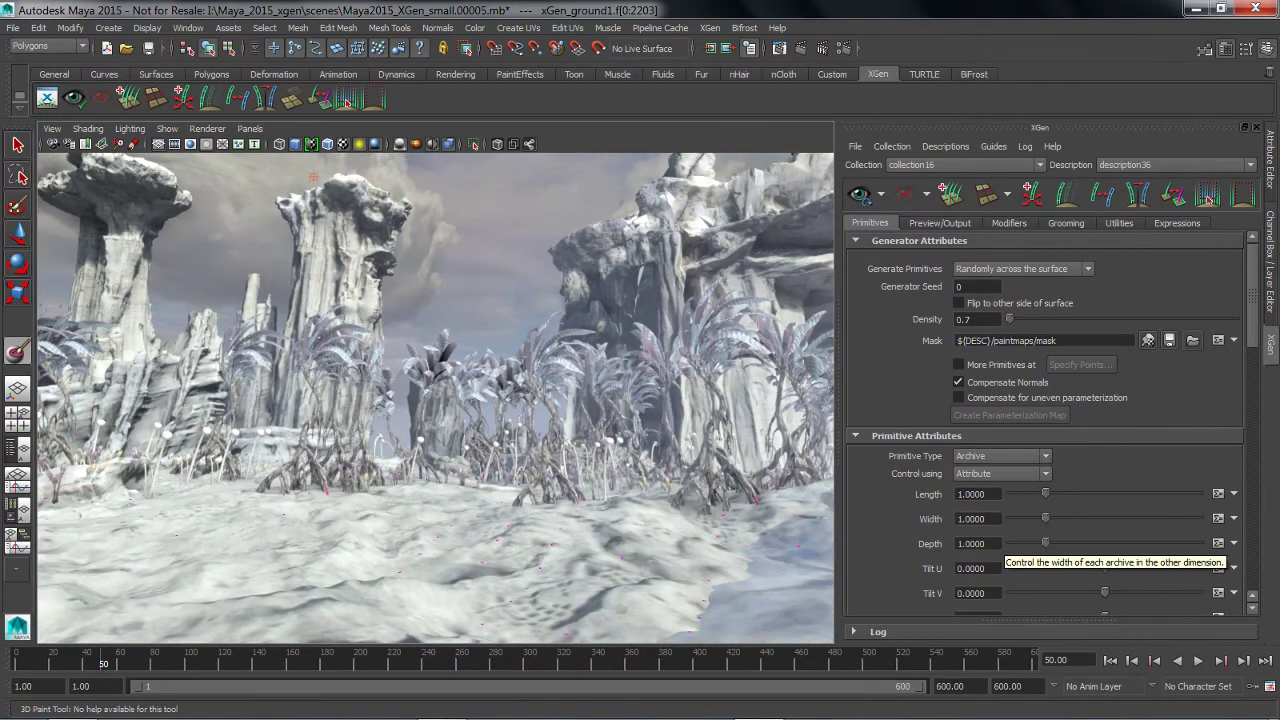
{"action": "middle_click_drag", "start_coordinate": [600, 400], "coordinate": [600, 425], "text": "alt"}
{"action": "key", "text": "w"}
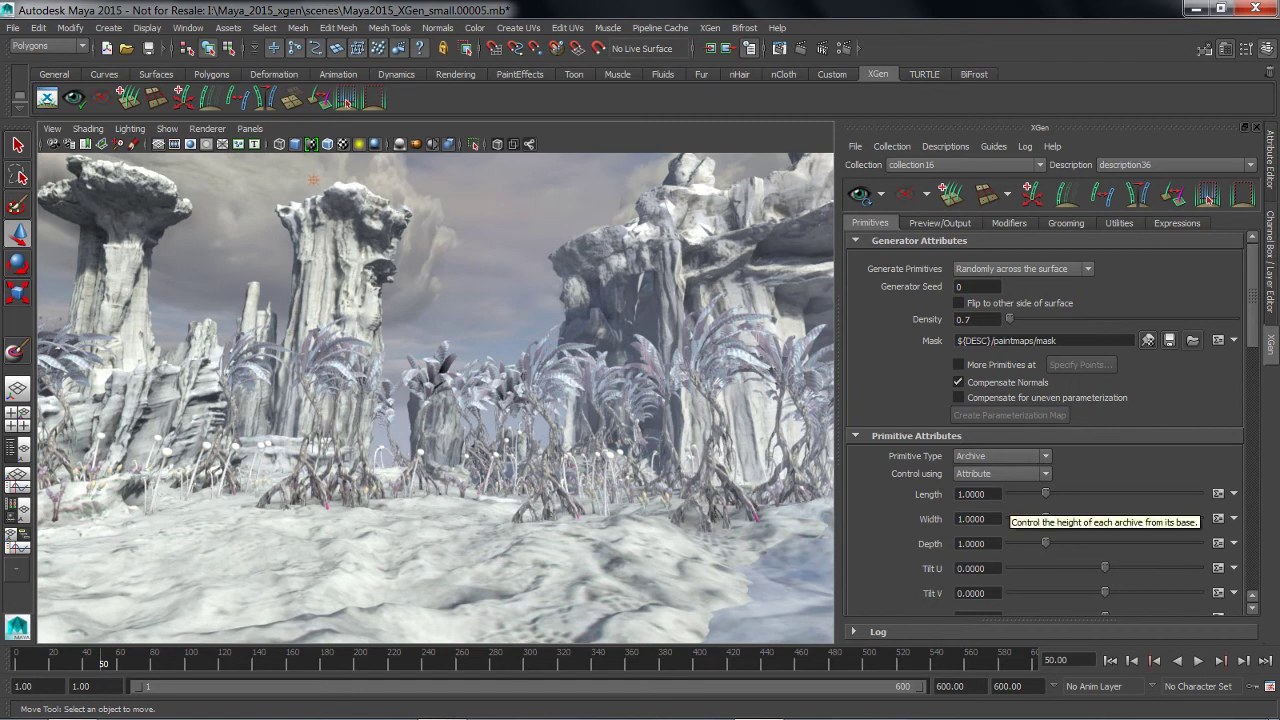
- Randomize the archive length with the expression $a * rand(.2,2) and set its length value to 1.075
{"action": "left_click", "coordinate": [1217, 493]}
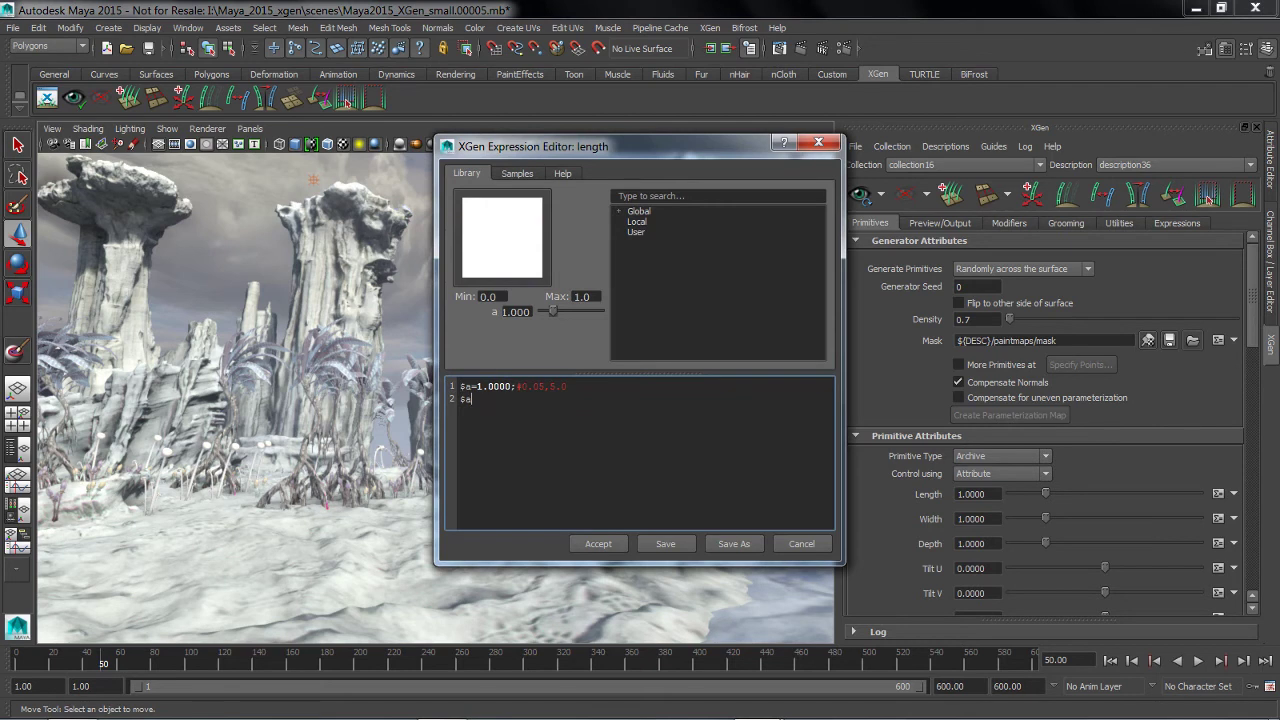
{"action": "type", "text": "@"}
{"action": "key", "text": "BackSpace"}
{"action": "type", "text": "* ran"}
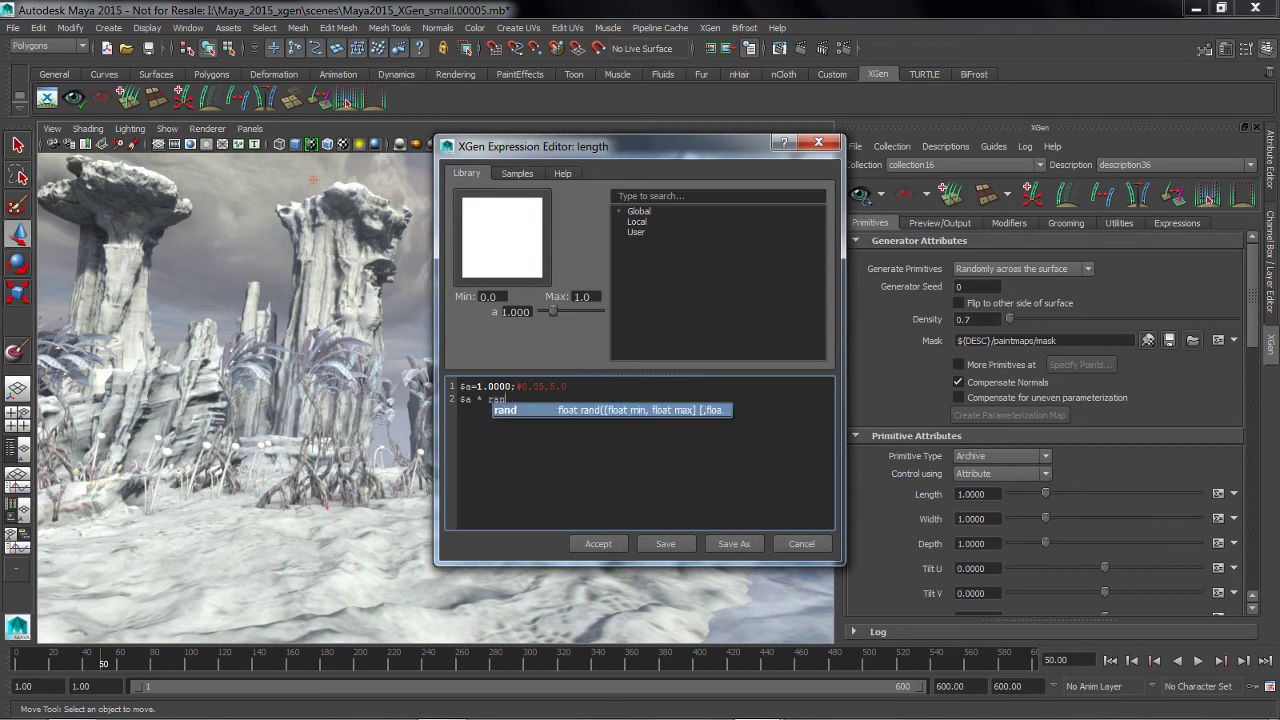
{"action": "type", "text": "d(.2"}
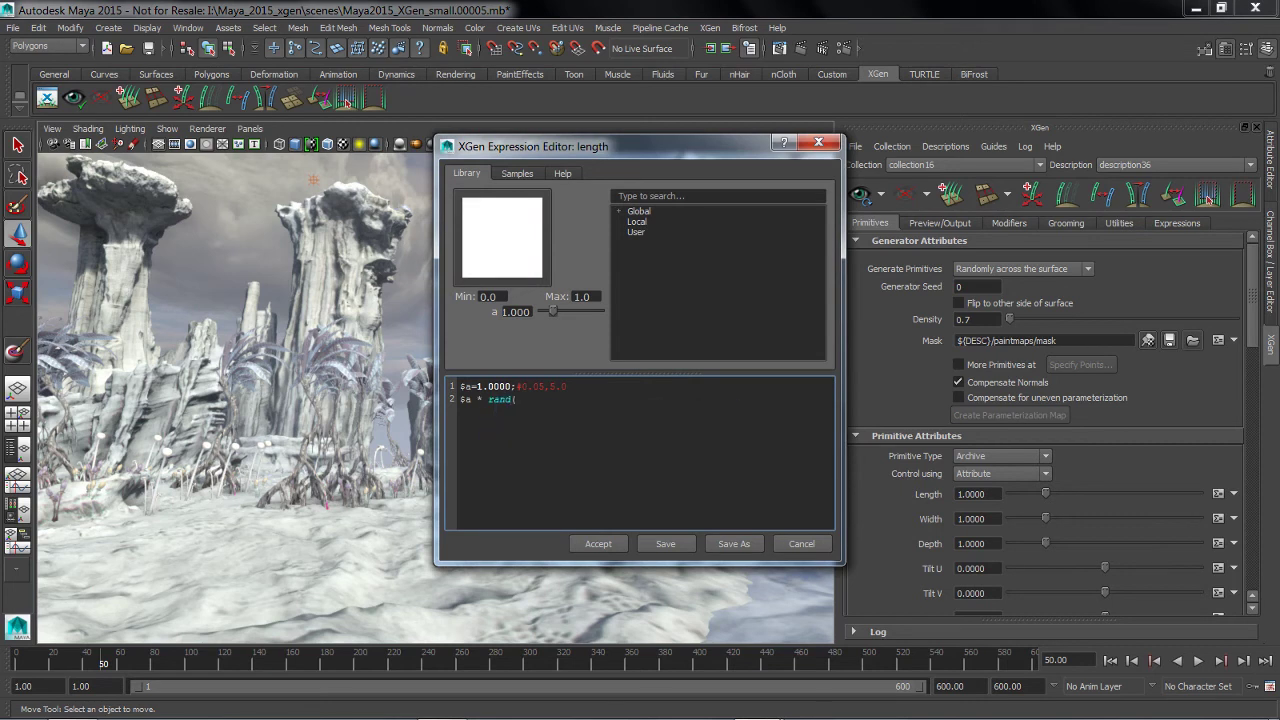
{"action": "type", "text": ",2)"}
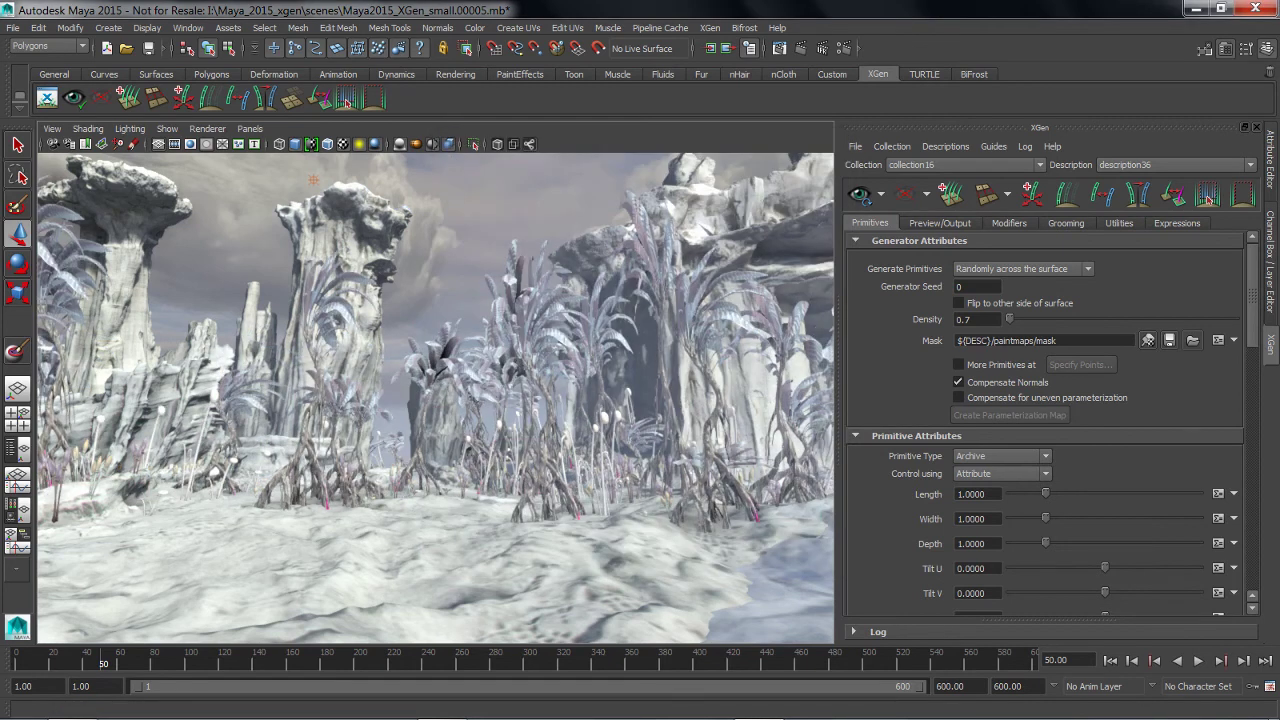
{"action": "left_click_drag", "start_coordinate": [1046, 493], "coordinate": [1046, 493]}
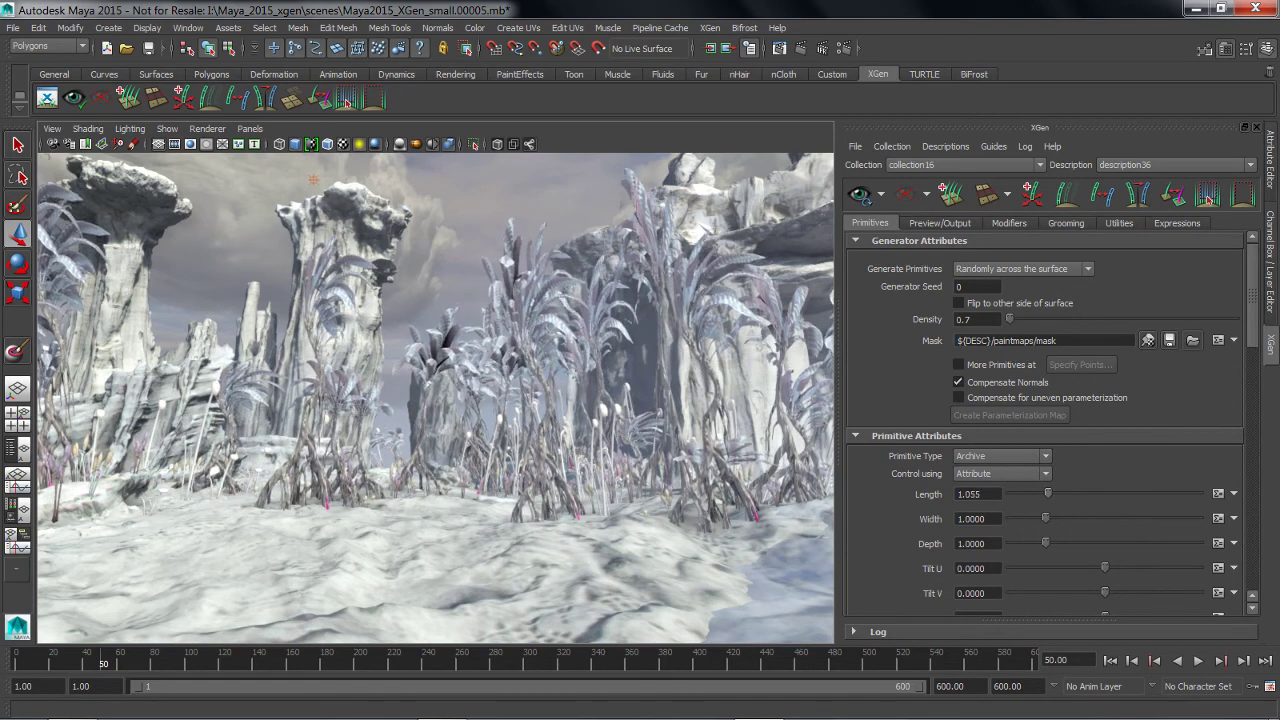
{"action": "left_click_drag", "start_coordinate": [1046, 493], "coordinate": [1048, 493]}
- Examine the trees' height variation up close from ground level around the rock pillars
{"action": "middle_click_drag", "start_coordinate": [435, 400], "coordinate": [545, 392], "text": "alt"}
{"action": "right_click_drag", "start_coordinate": [545, 392], "coordinate": [520, 394], "text": "alt"}
{"action": "left_click_drag", "start_coordinate": [520, 394], "coordinate": [445, 392], "text": "alt"}
{"action": "left_click_drag", "start_coordinate": [452, 168], "coordinate": [462, 170], "text": "alt"}
{"action": "middle_click_drag", "start_coordinate": [462, 170], "coordinate": [434, 177], "text": "alt"}
{"action": "right_click_drag", "start_coordinate": [434, 177], "coordinate": [427, 177], "text": "alt"}
{"action": "right_click_drag", "start_coordinate": [427, 390], "coordinate": [442, 390], "text": "alt"}
{"action": "mouse_move", "coordinate": [442, 390]}
{"action": "left_mouse_down", "text": "alt"}
{"action": "mouse_move", "coordinate": [485, 390]}
{"action": "mouse_move", "coordinate": [455, 390]}
{"action": "left_mouse_up", "text": "alt"}
{"action": "right_click_drag", "start_coordinate": [455, 390], "coordinate": [510, 392], "text": "alt"}
{"action": "left_click_drag", "start_coordinate": [510, 392], "coordinate": [526, 388], "text": "alt"}
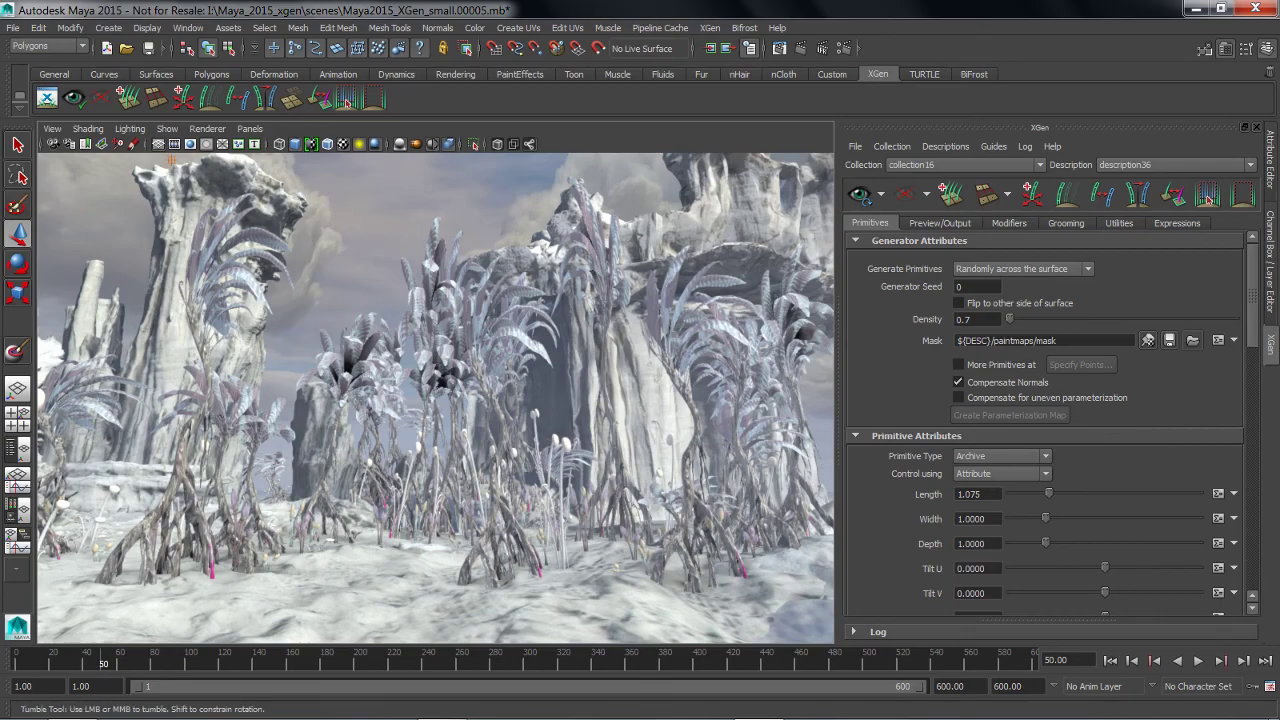
{"action": "left_click_drag", "start_coordinate": [526, 388], "coordinate": [534, 390], "text": "alt"}
{"action": "middle_click_drag", "start_coordinate": [534, 390], "coordinate": [596, 418], "text": "alt"}
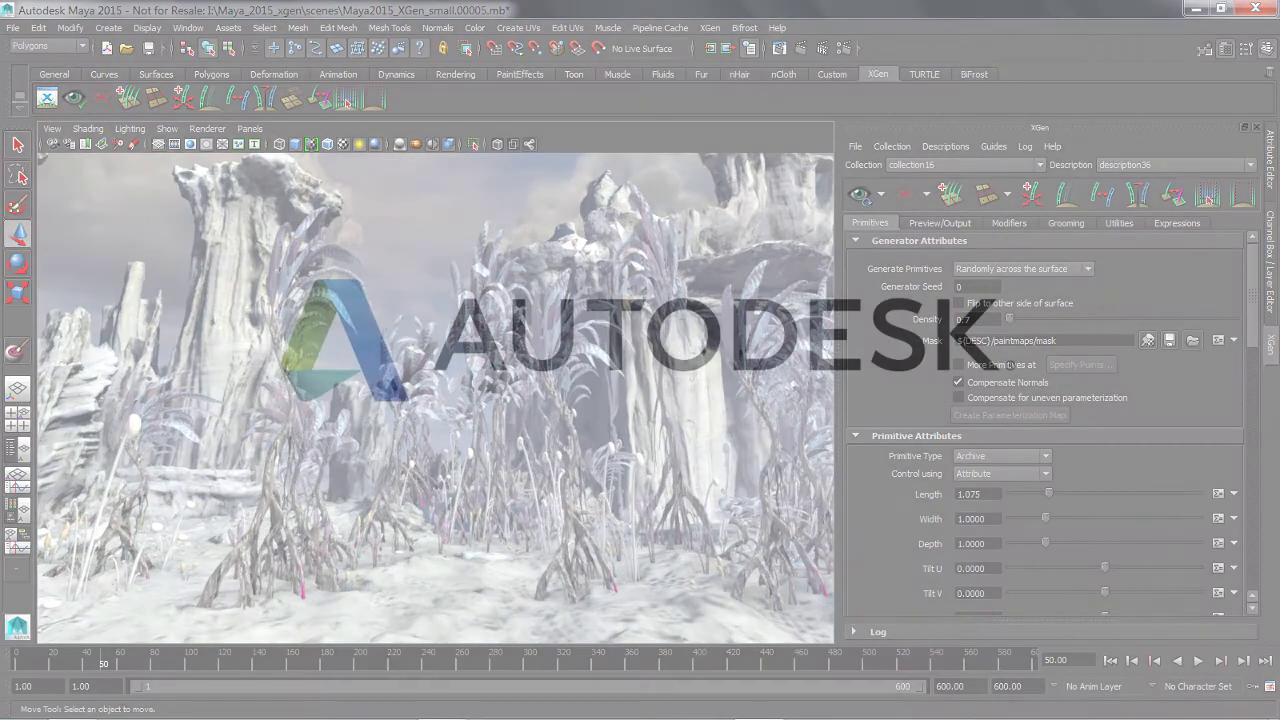